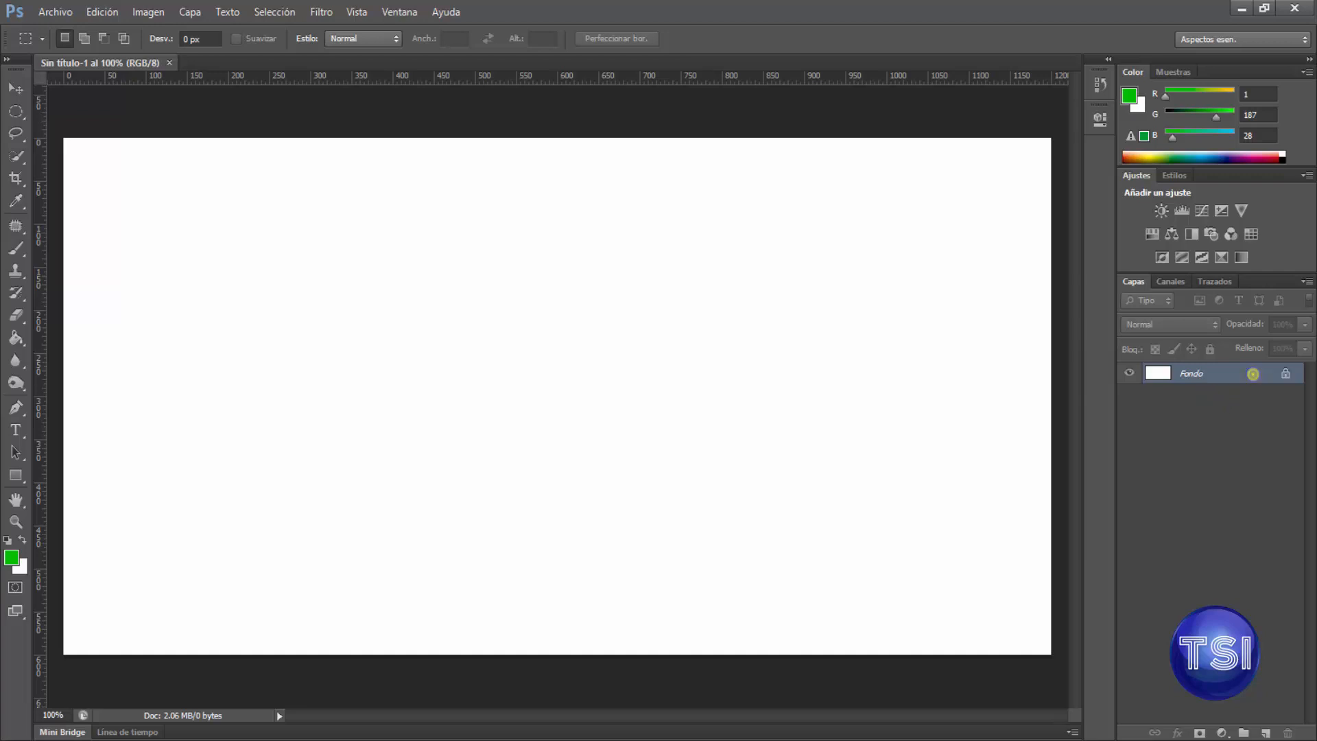
Convert the locked Fondo background into a regular layer with the default name
double_click(1253, 374)
left_click(811, 236)
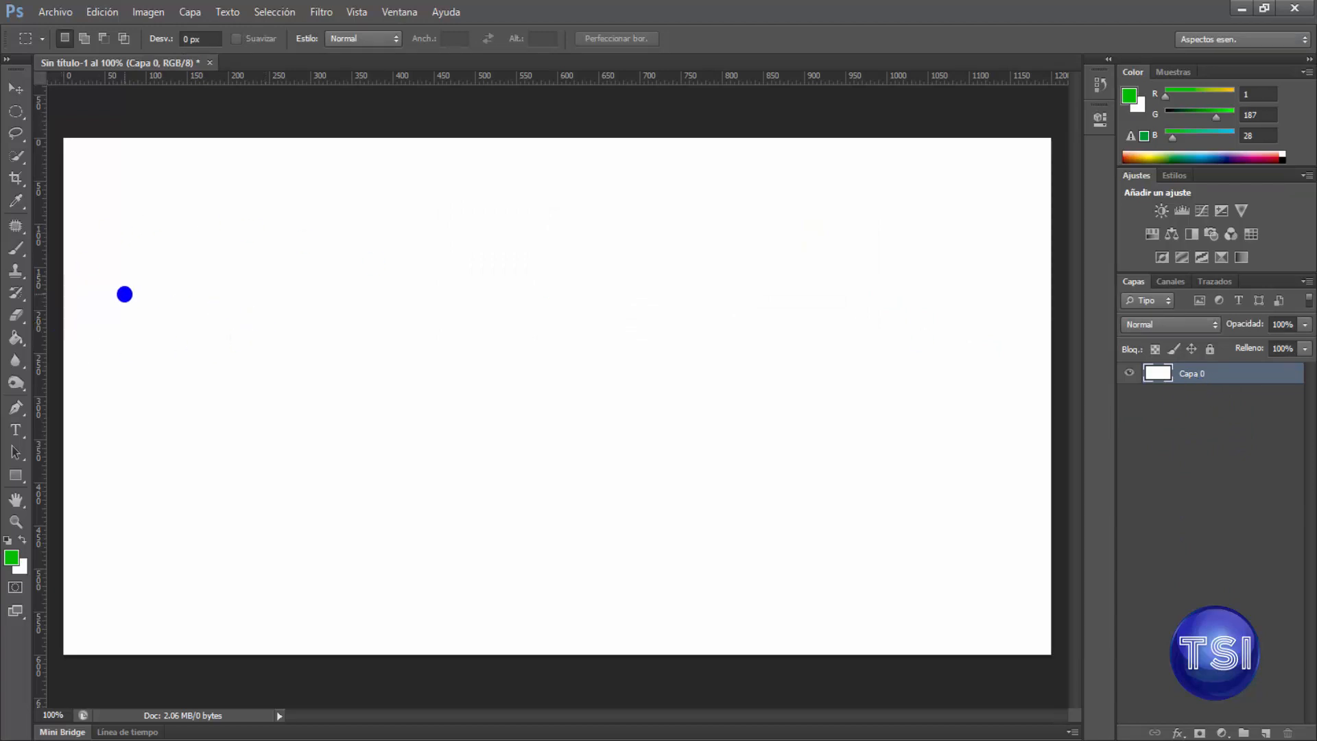
Paint two soft green dots on Capa 0 with a 235 px brush and try to move the lower one by itself
key("b")
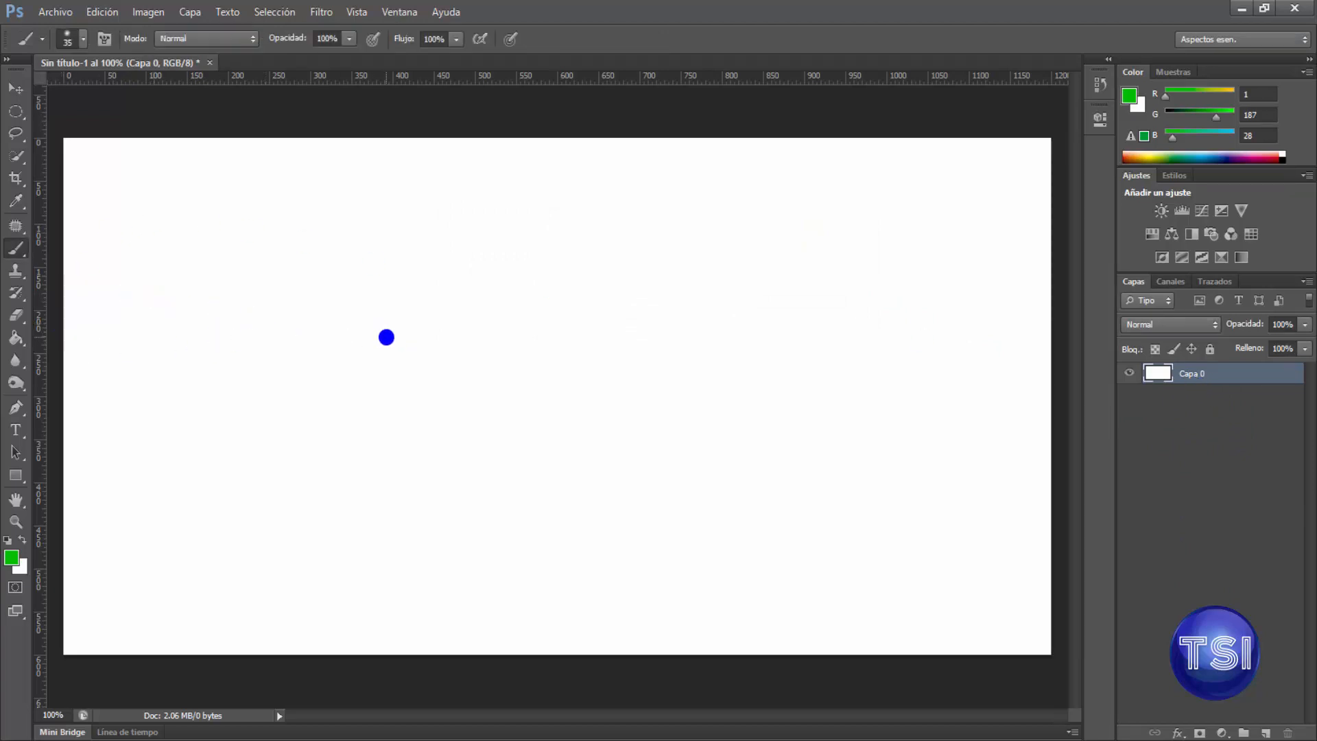
left_click_drag(386, 336, 467, 338)
left_click(276, 256)
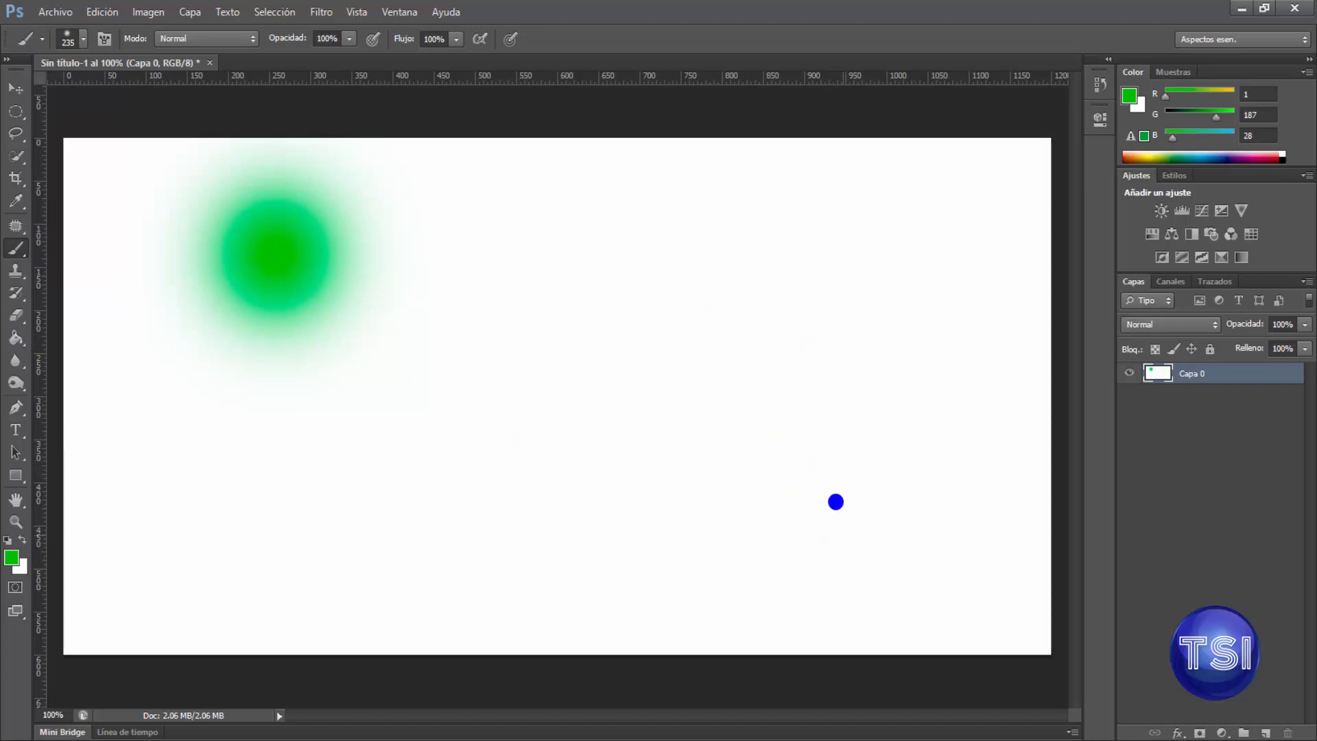
left_click(817, 471)
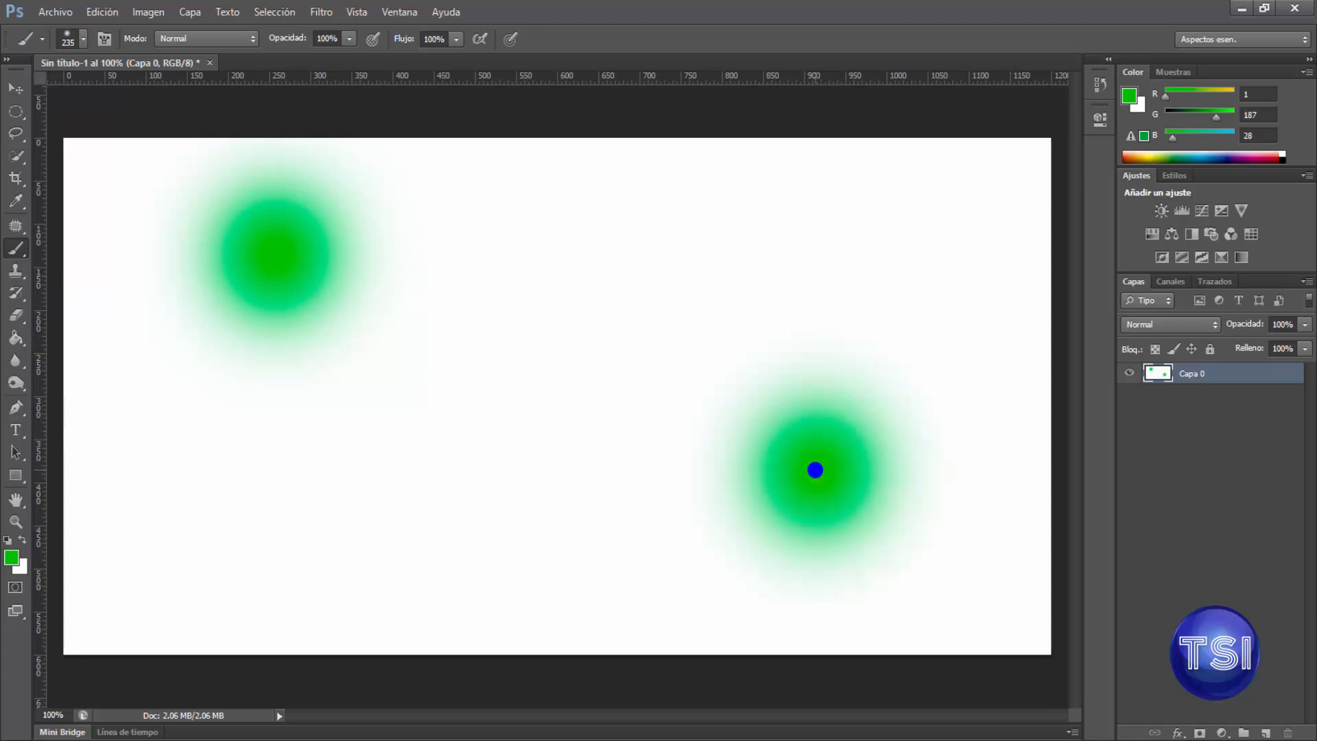
key("v")
mouse_move(856, 446)
left_mouse_down()
mouse_move(860, 380)
mouse_move(850, 450)
left_mouse_up()
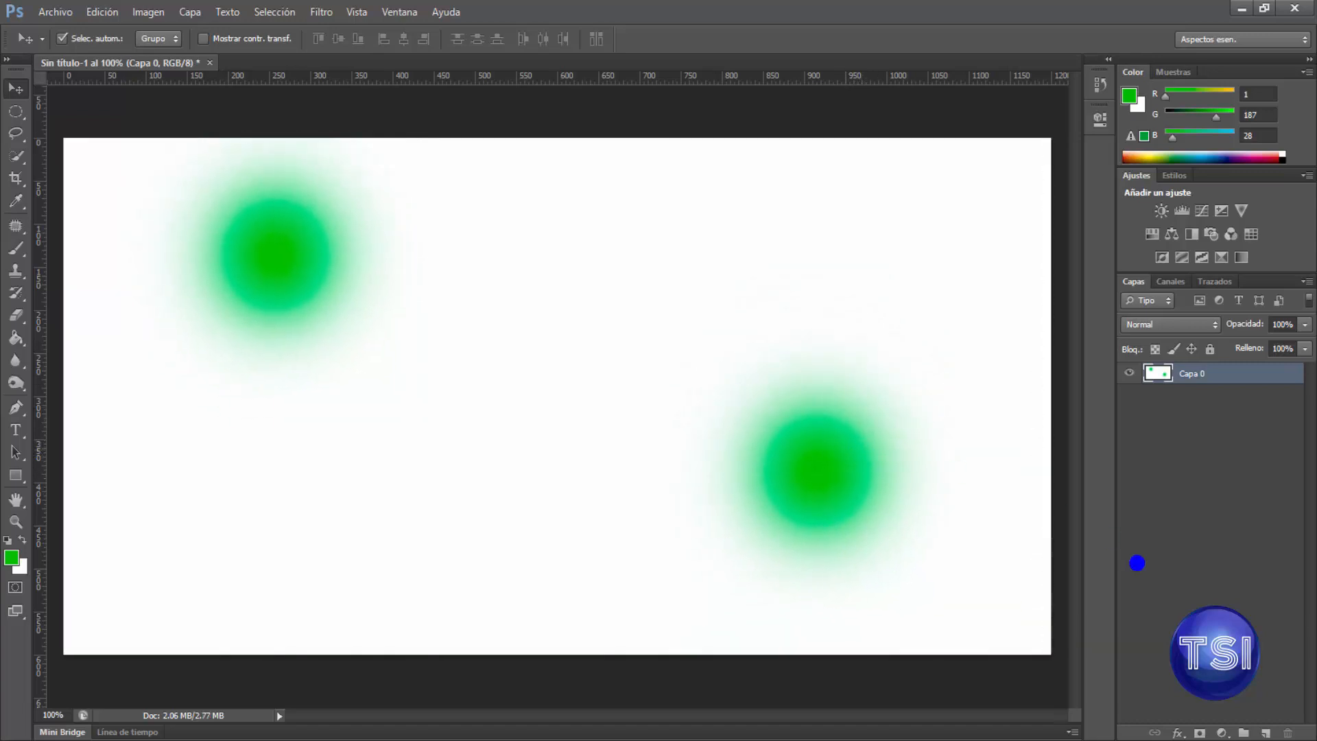
Add a new layer, paint a soft green dot on it and move that dot down toward the canvas centre
left_click(1268, 734)
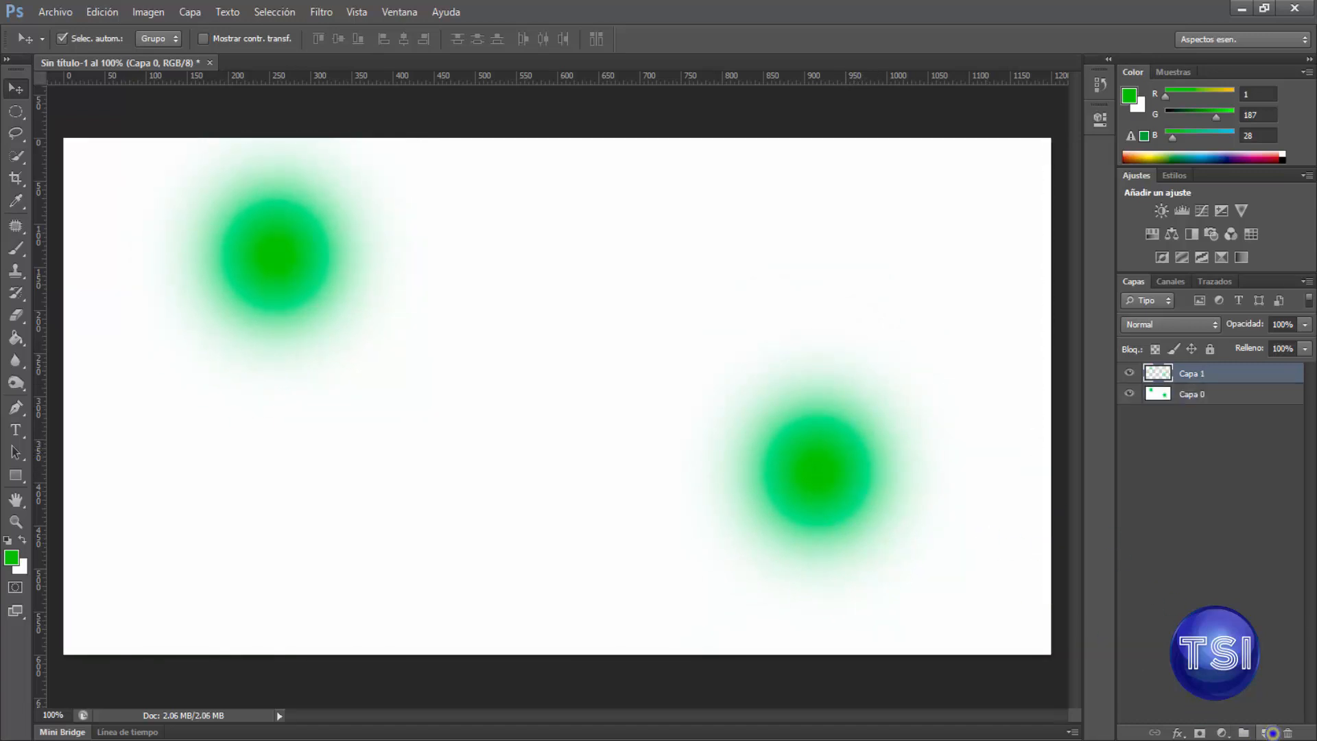
key("b")
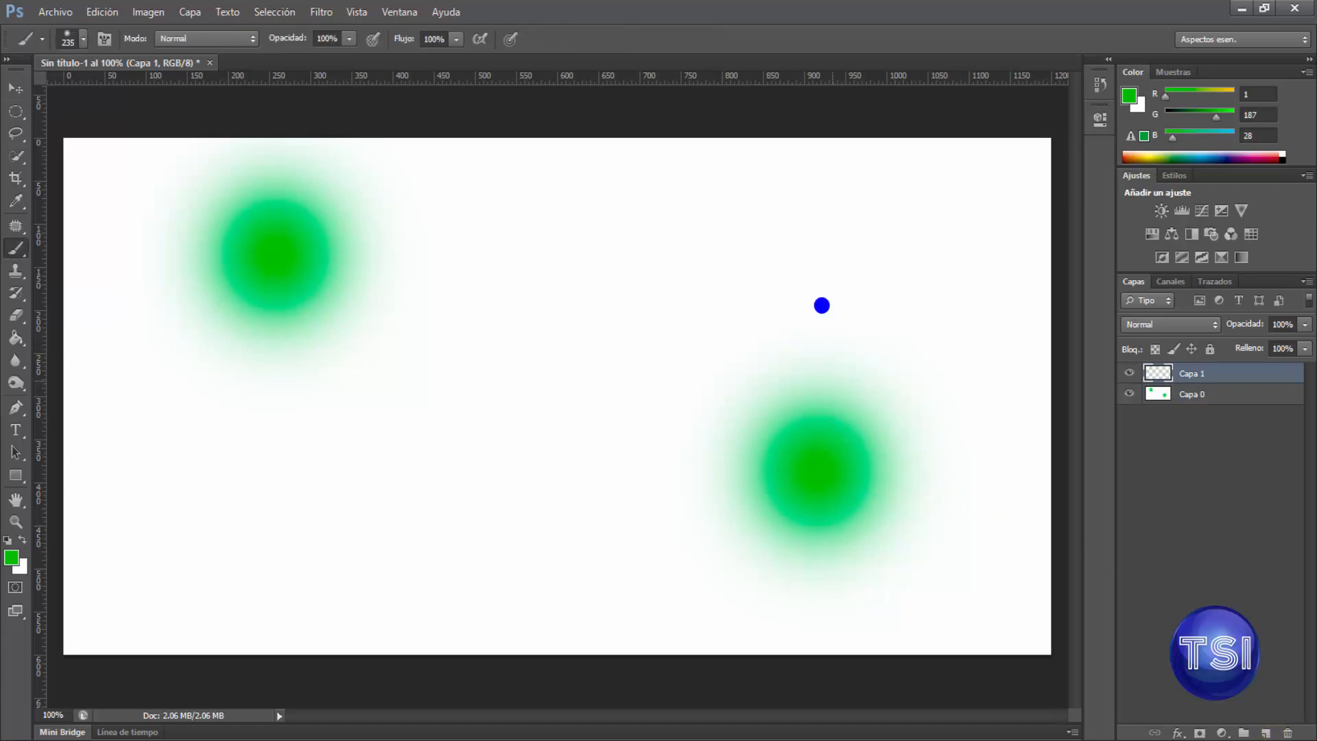
left_click(820, 254)
key("v")
mouse_move(820, 254)
left_mouse_down()
mouse_move(789, 315)
mouse_move(821, 317)
mouse_move(672, 383)
mouse_move(670, 359)
mouse_move(679, 371)
mouse_move(676, 356)
mouse_move(621, 435)
mouse_move(680, 365)
mouse_move(612, 401)
mouse_move(681, 346)
left_mouse_up()
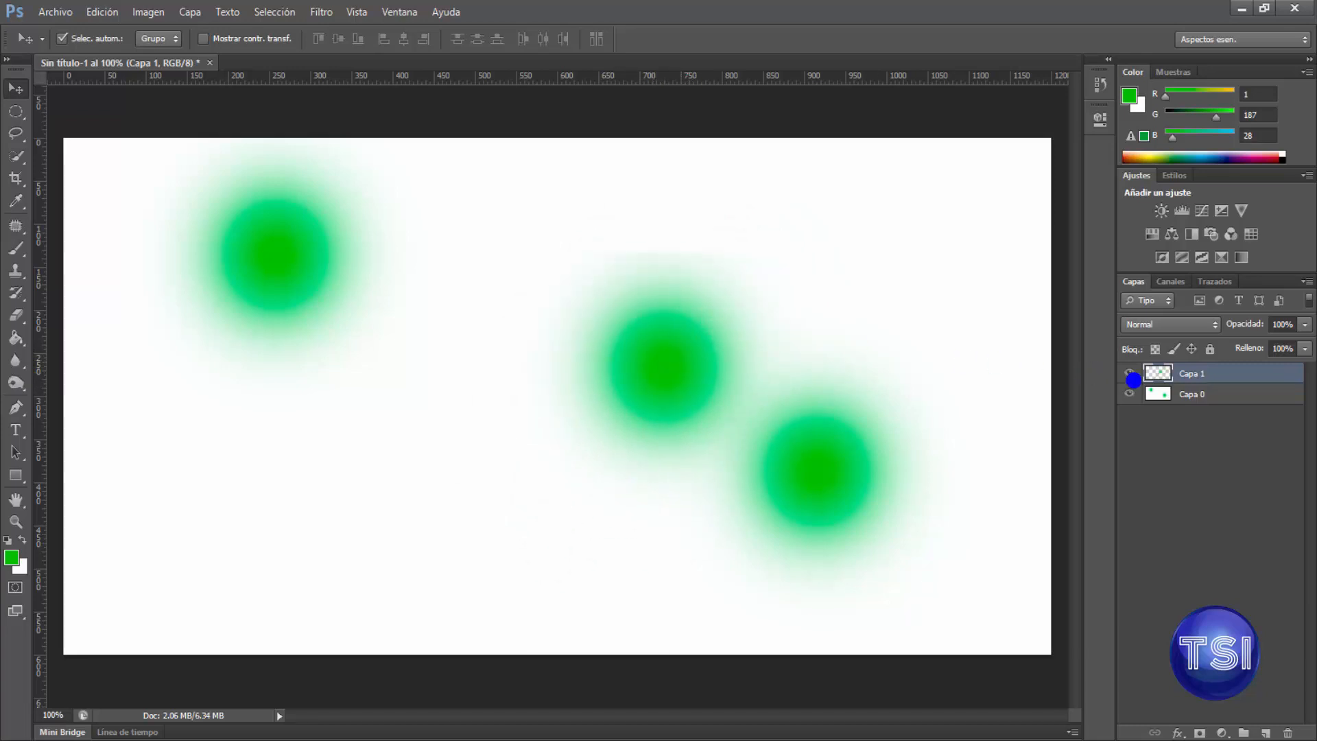
Replace the single-dot layer with a new empty layer and delete layer Capa 0
key("Delete")
left_click(1261, 731)
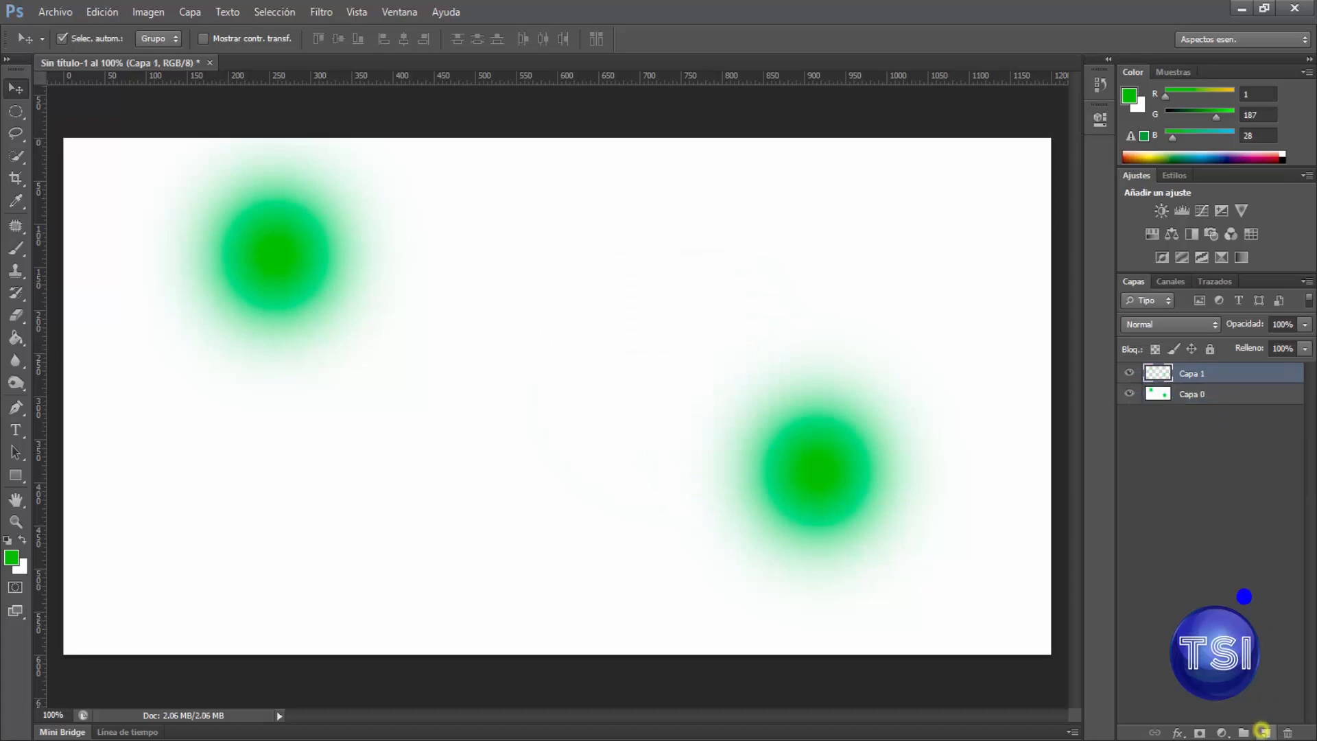
left_click(1203, 393)
key("Delete")
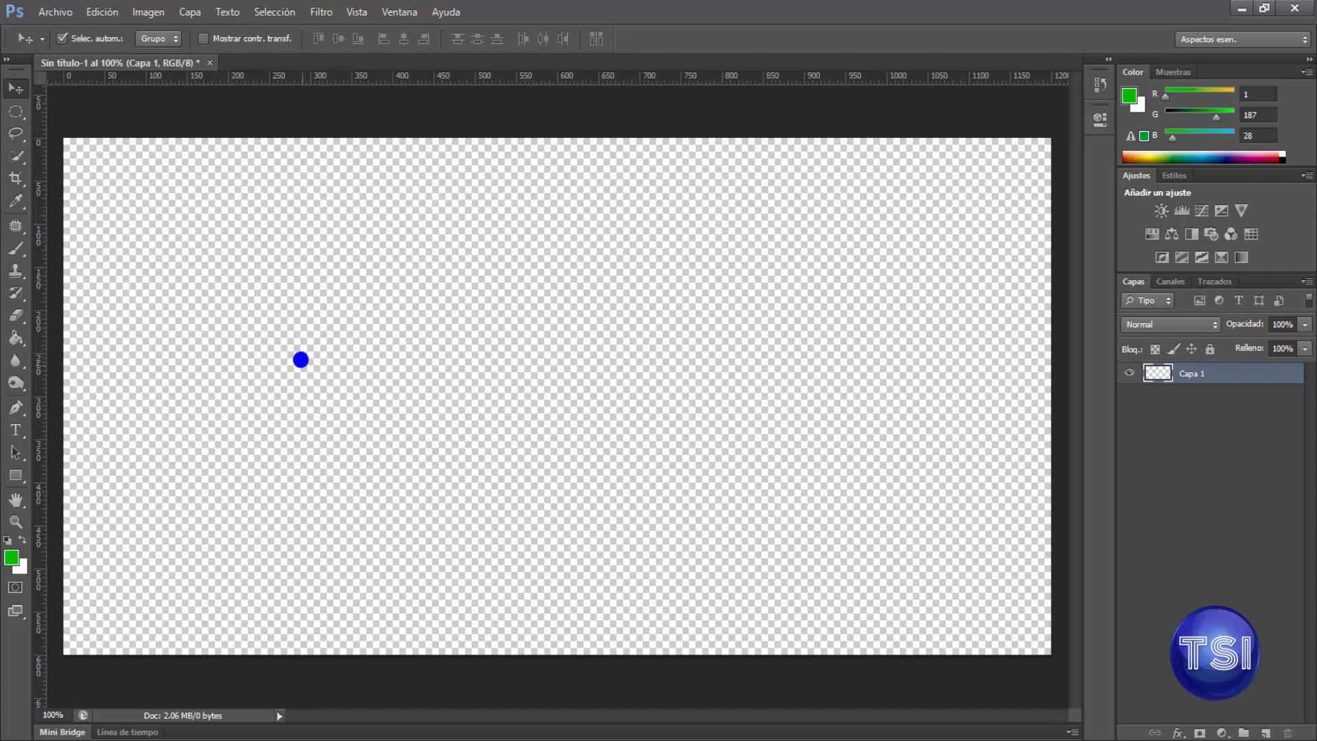
Reset the colours to black and white and paint a black circle mid-canvas with a 453 px hard round brush
key("b")
right_click(303, 329)
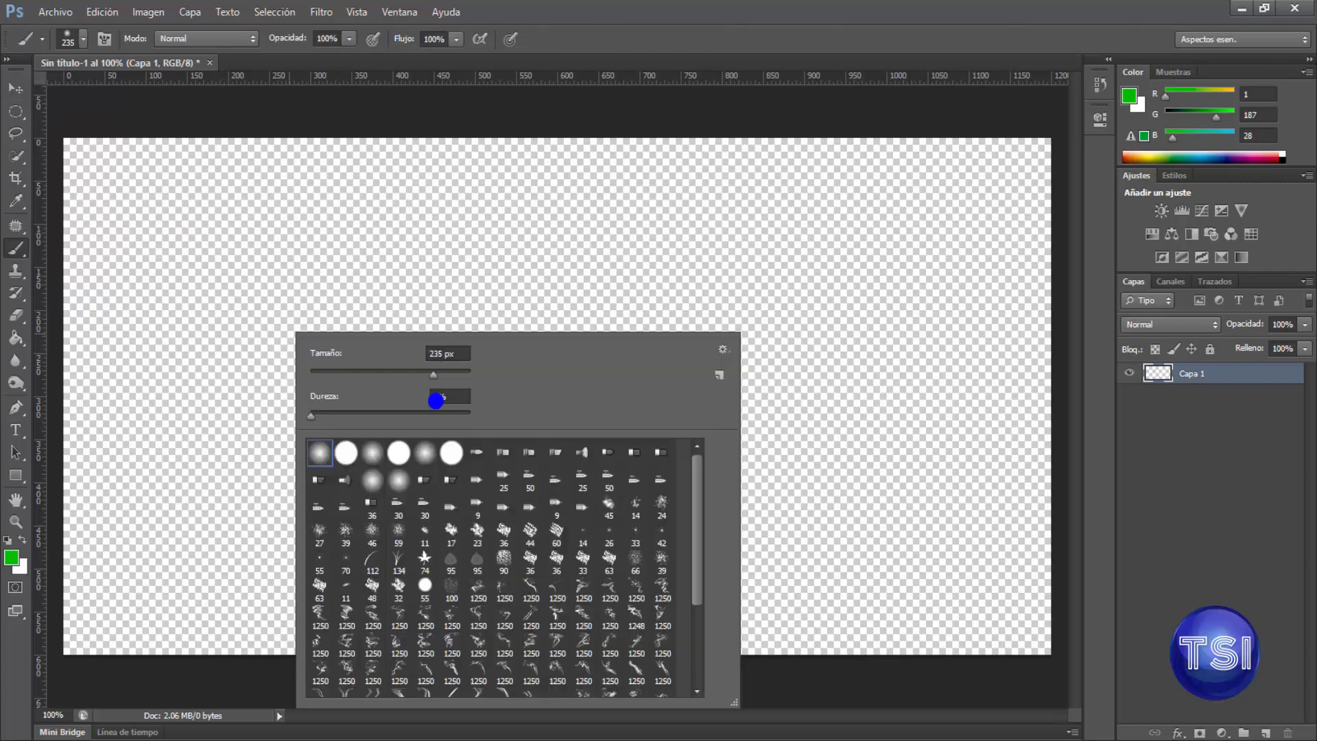
double_click(347, 451)
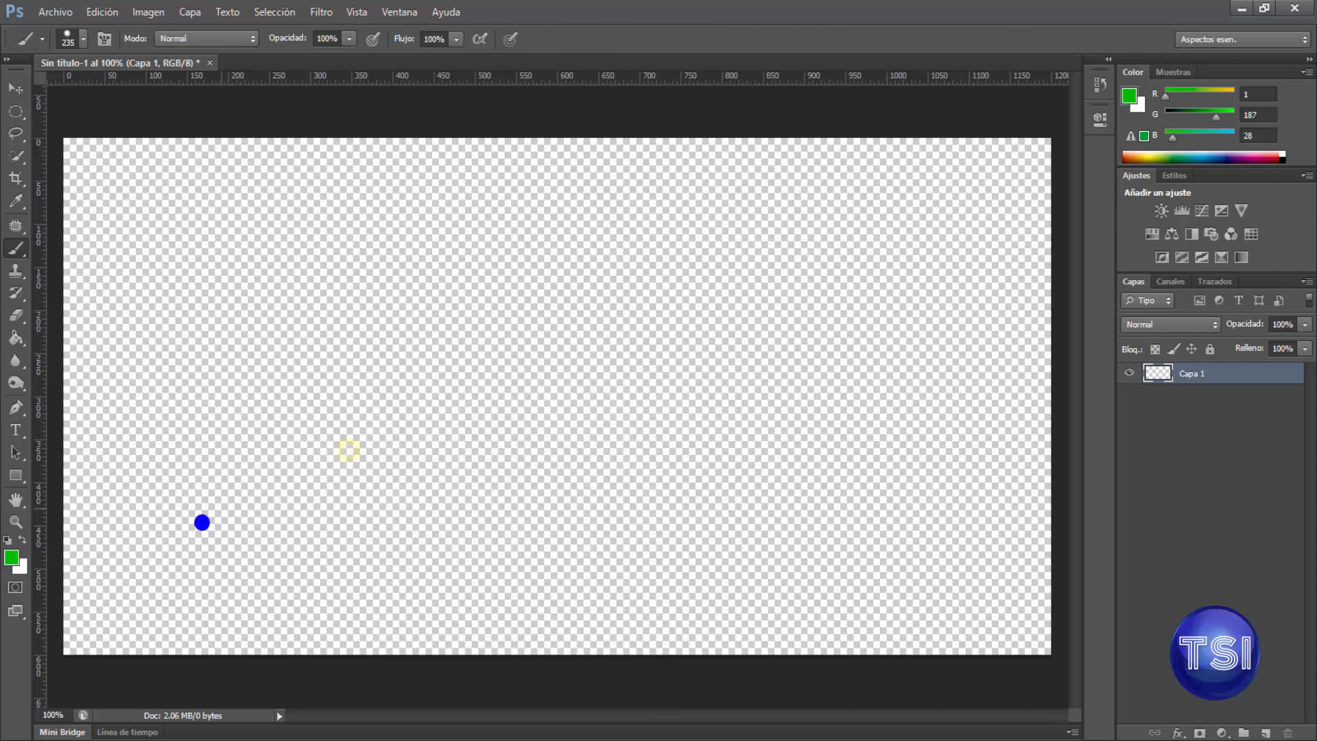
left_click(5, 539)
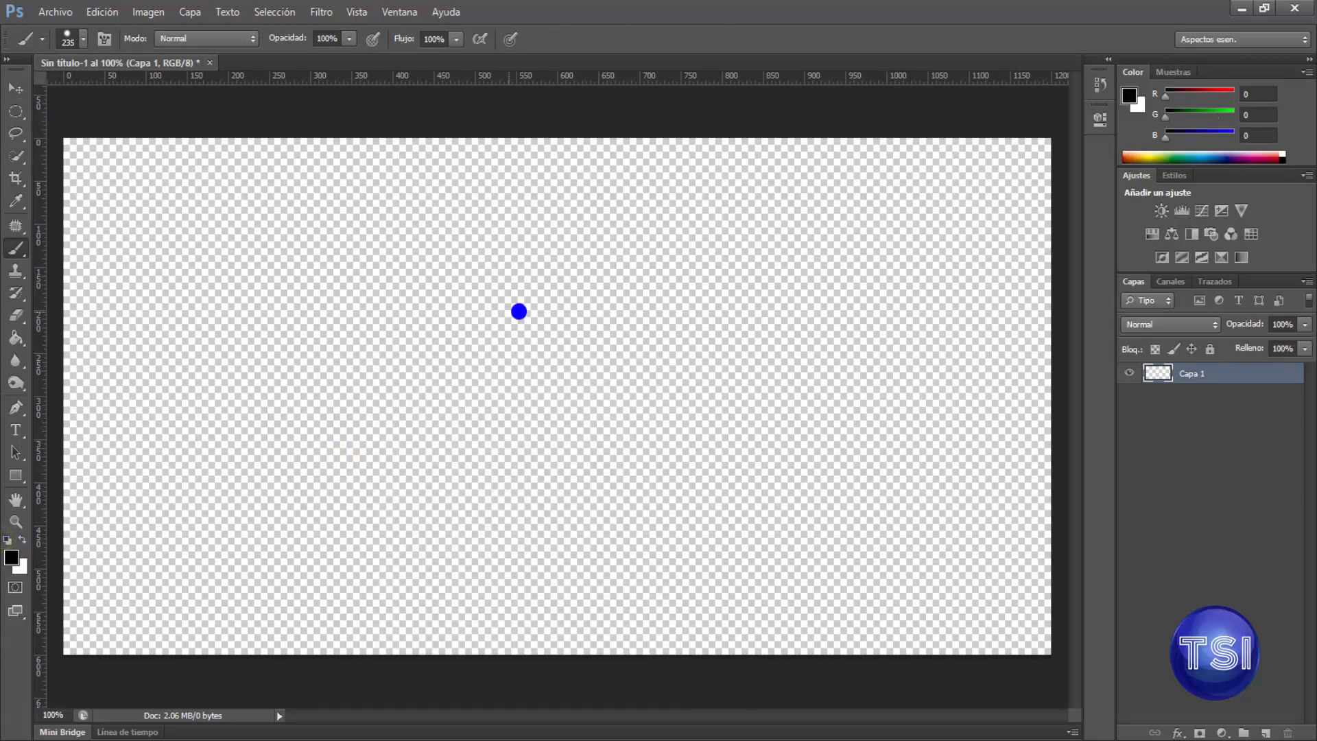
mouse_move(527, 414)
left_mouse_down()
mouse_move(614, 409)
mouse_move(594, 376)
left_mouse_up()
left_click(566, 382)
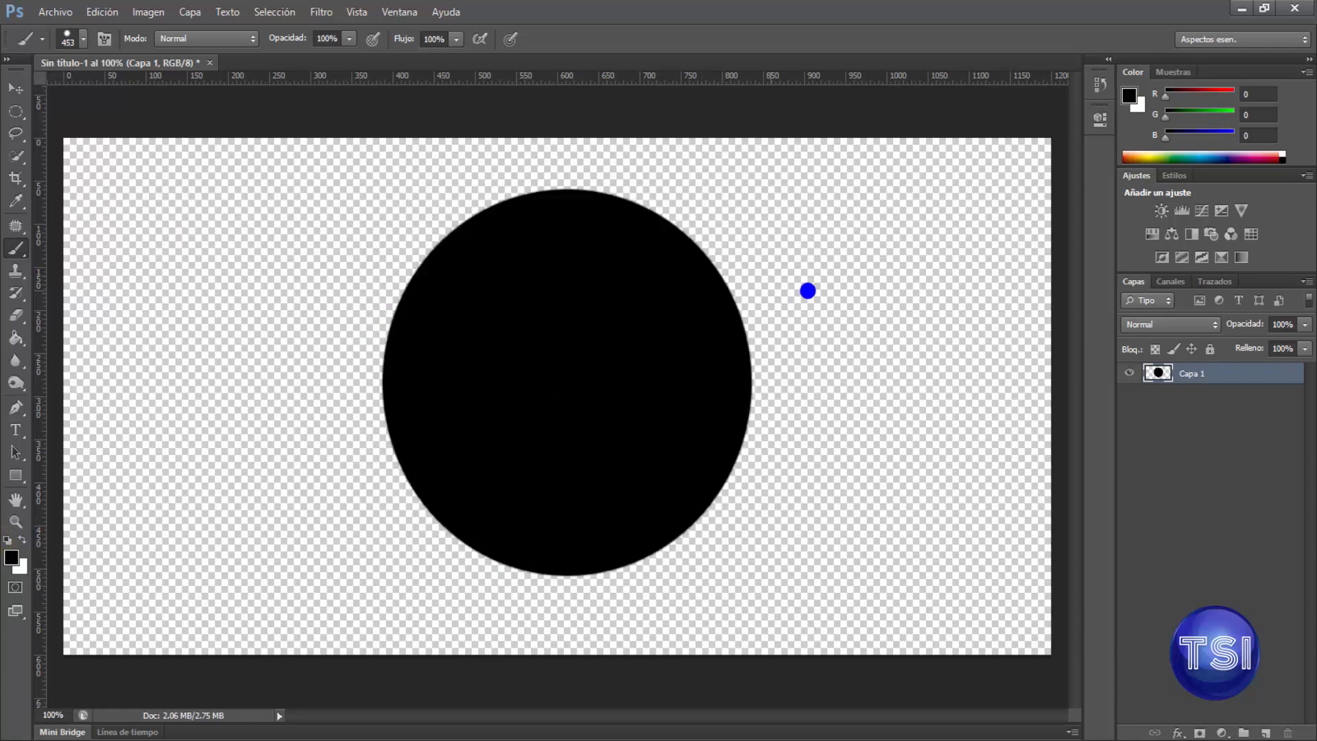
Move the black circle around the canvas and place it in the left half
key("v")
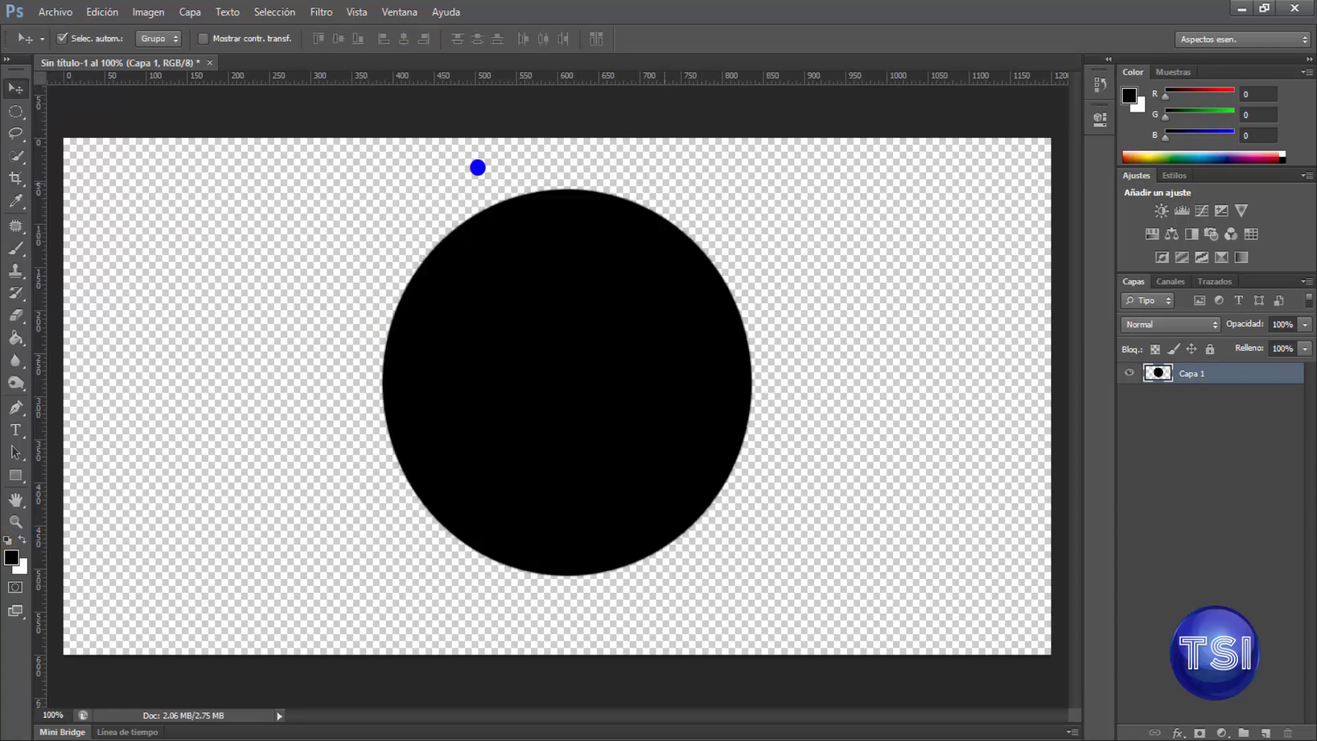
left_click_drag(652, 356, 785, 416)
left_click_drag(704, 397, 575, 385)
left_click_drag(612, 421, 350, 407)
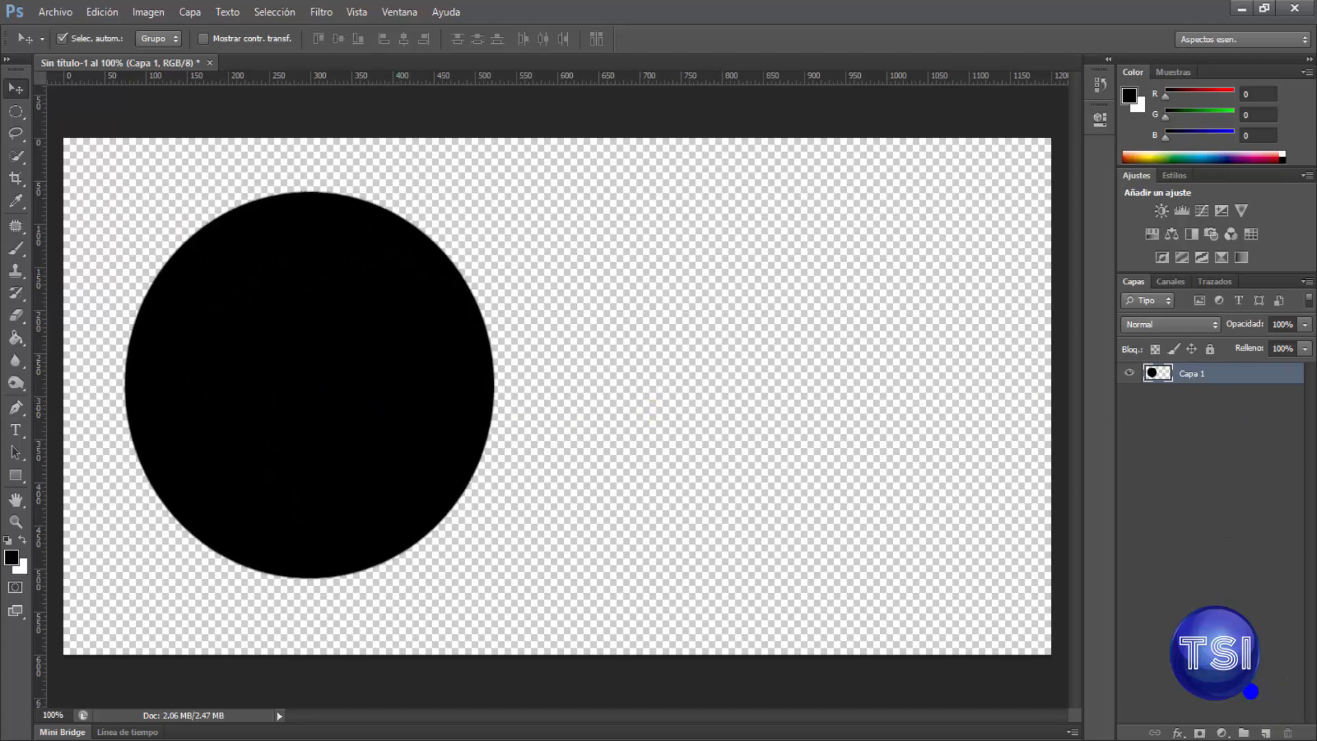
Add a new layer and paint a white circle on it in the right half of the canvas with the 453 px brush
left_click(1266, 733)
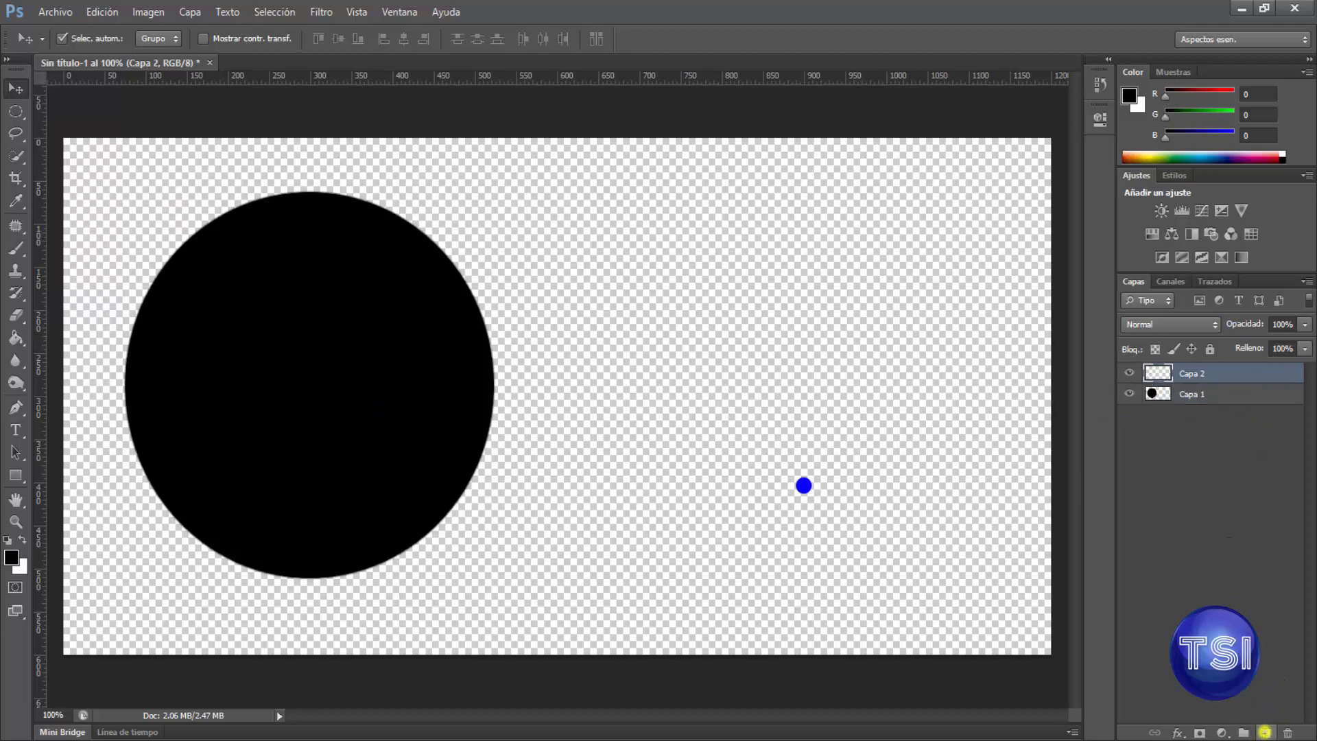
key("b")
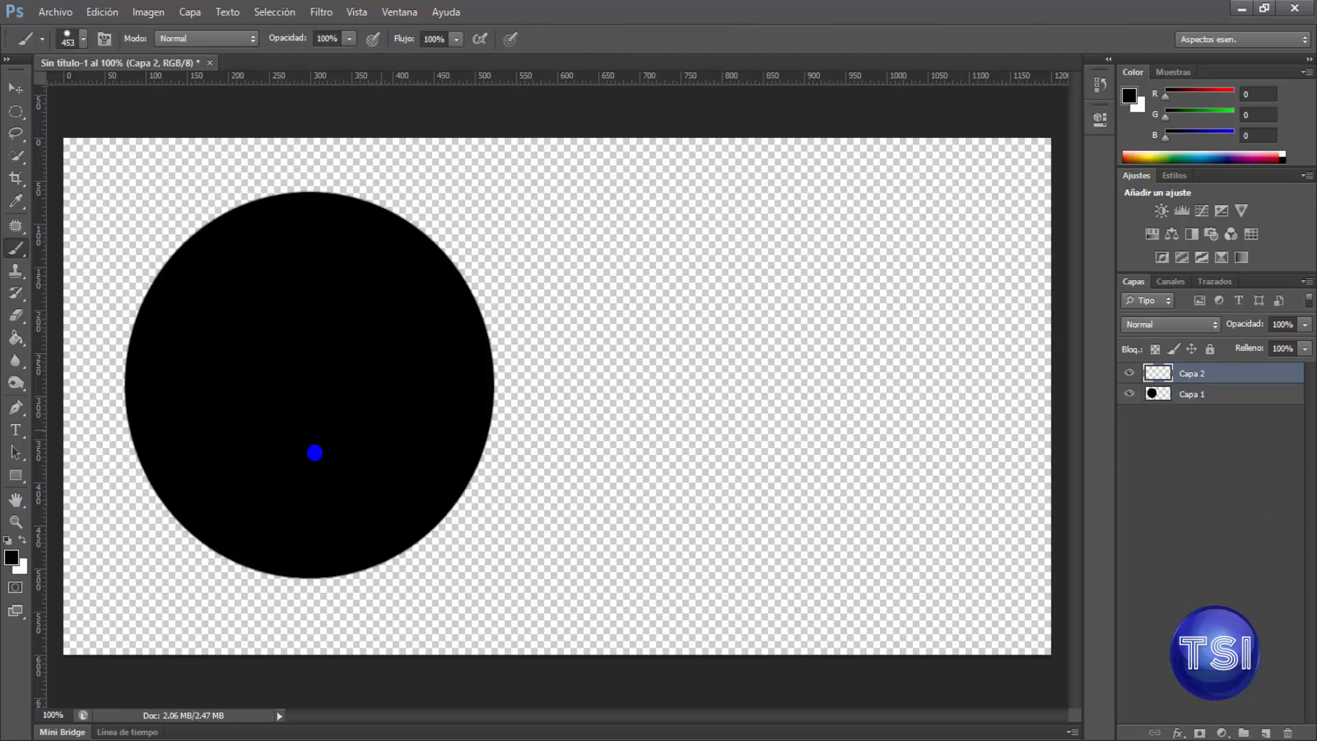
left_click(22, 540)
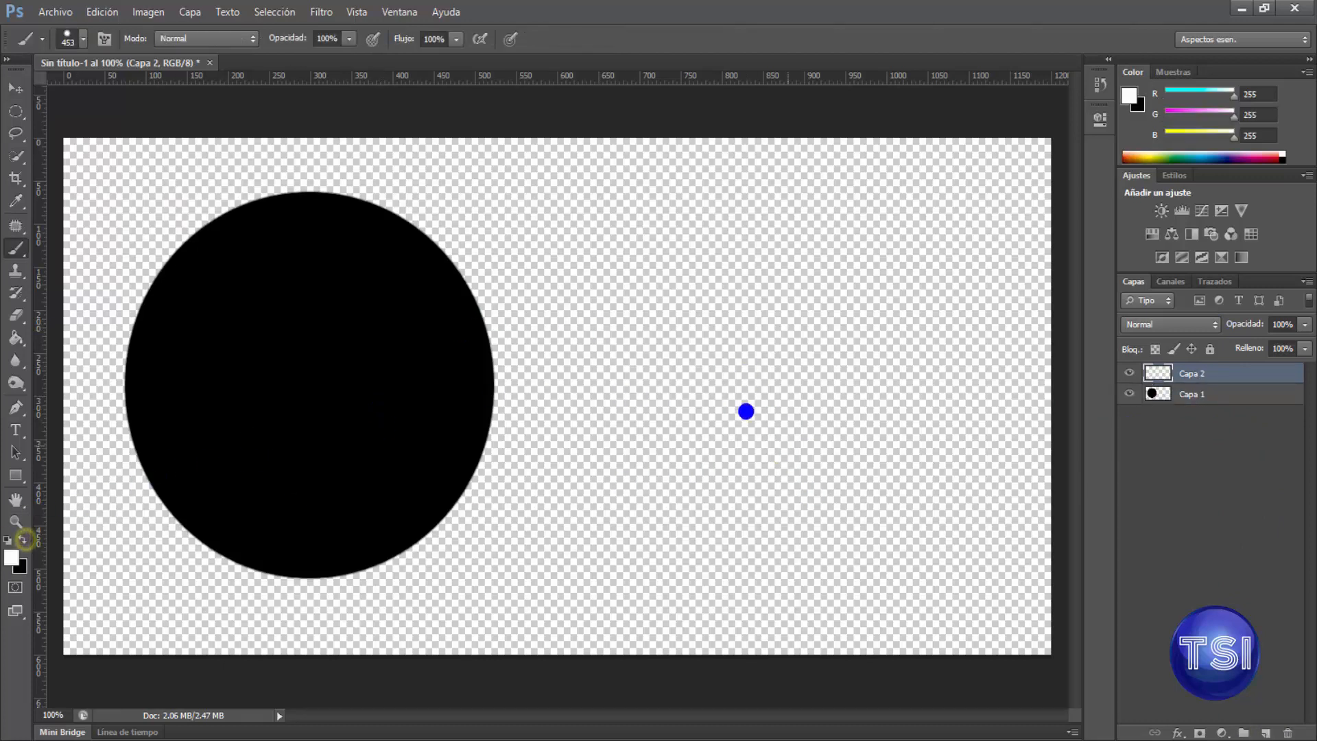
left_click(760, 402)
Move the white and black circles independently, keeping white on the right and black on the left
key("v")
mouse_move(755, 306)
left_mouse_down()
mouse_move(850, 259)
mouse_move(830, 273)
left_mouse_up()
left_click_drag(419, 325, 384, 306)
left_click_drag(911, 320, 847, 342)
left_click_drag(303, 301, 290, 365)
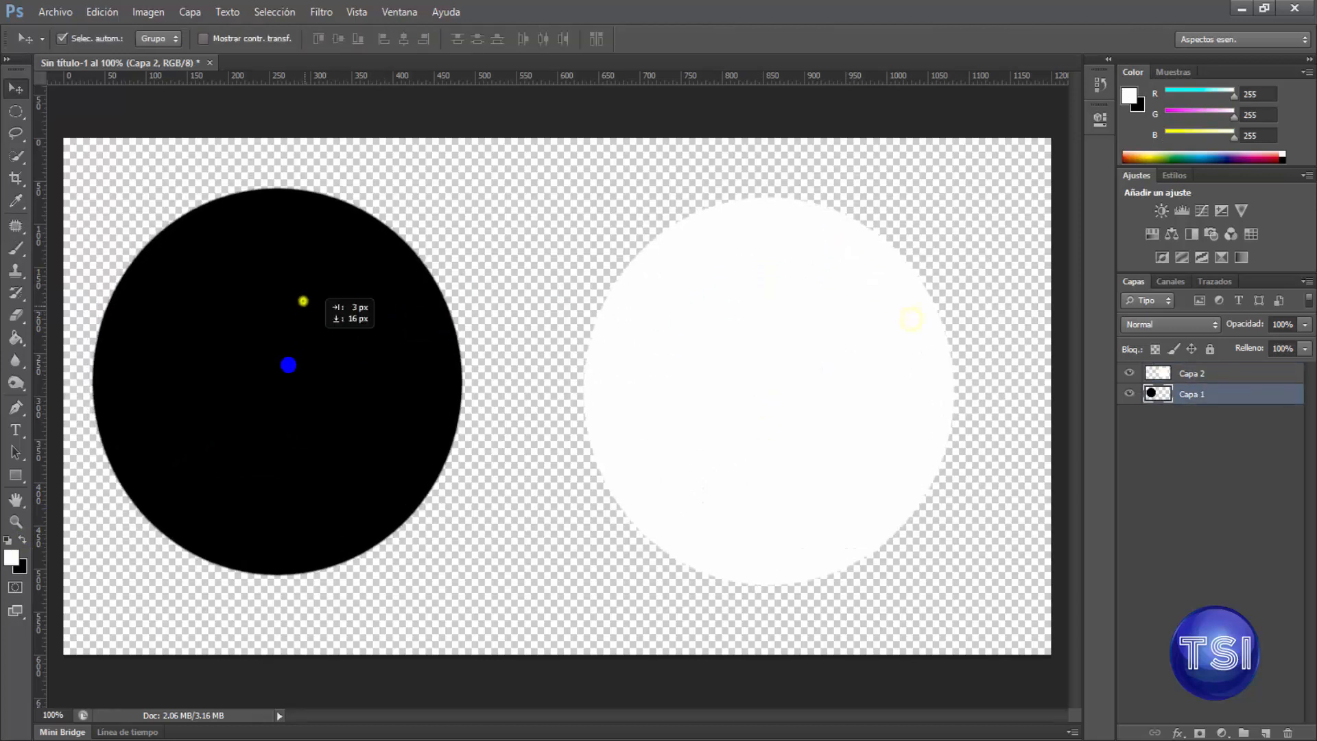
left_click_drag(759, 317, 808, 298)
left_click_drag(280, 326, 291, 288)
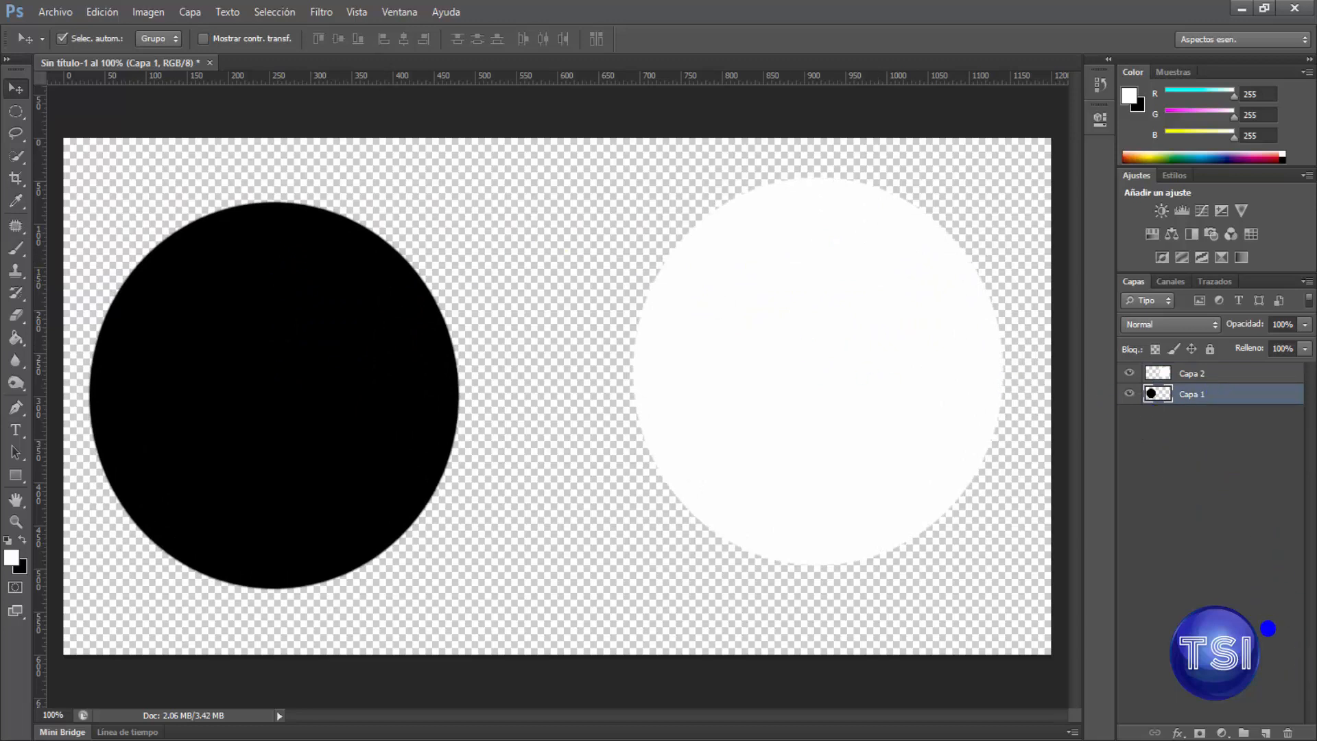
Delete the white circle's layer, then swap the black circle's layer for a new empty one
left_click(873, 405)
key("Delete")
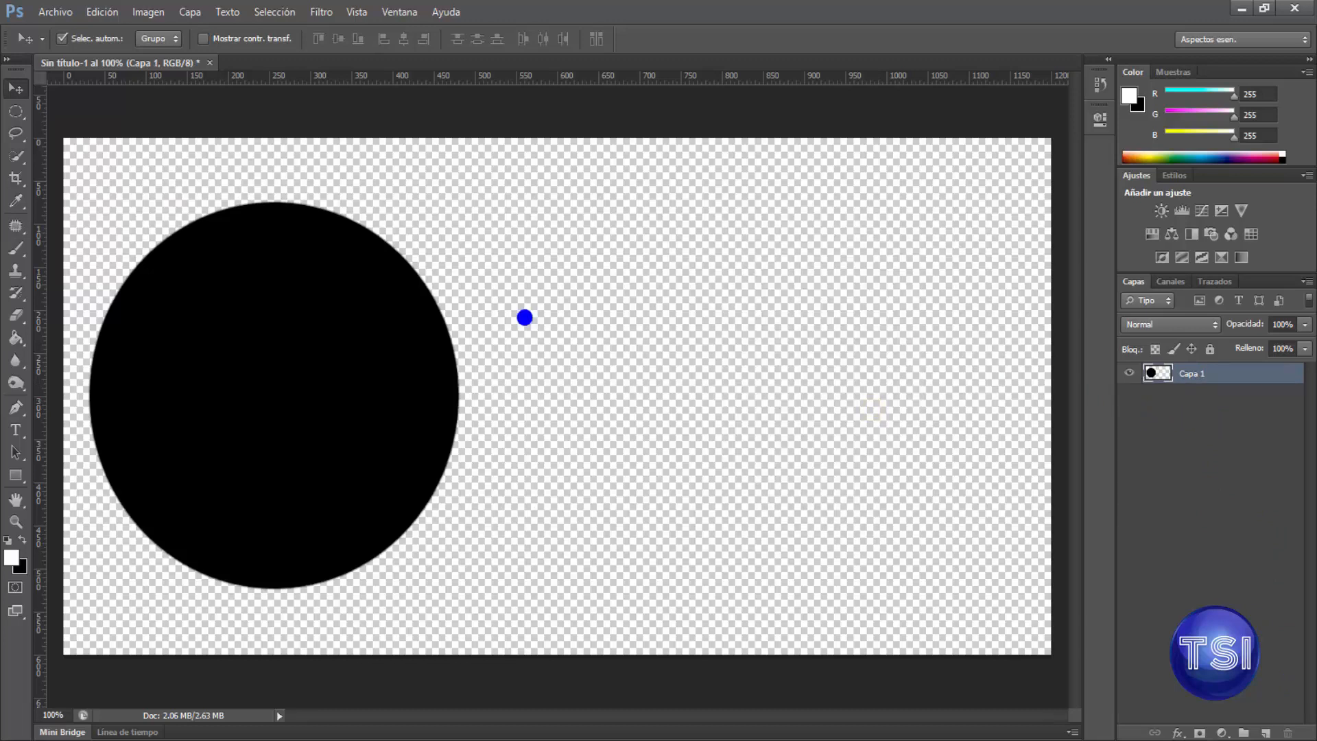
left_click(1266, 731)
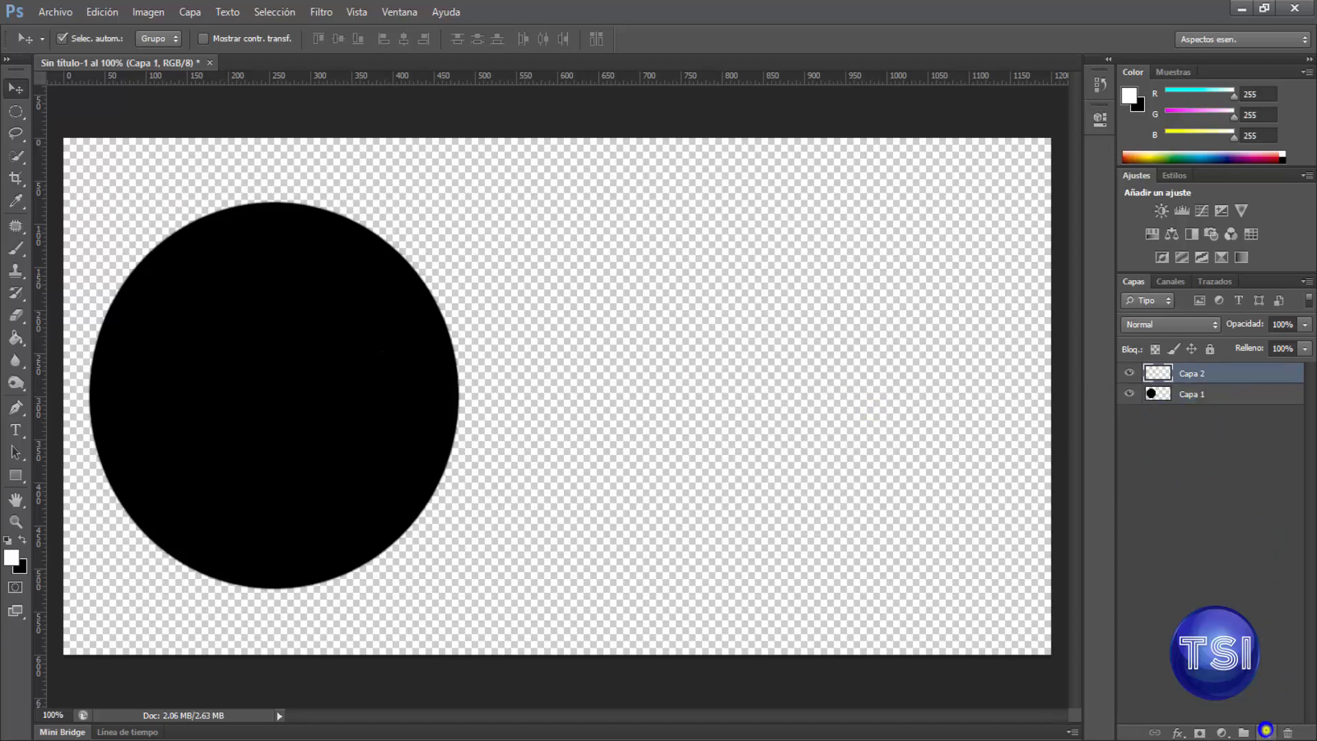
left_click(436, 341)
key("Delete")
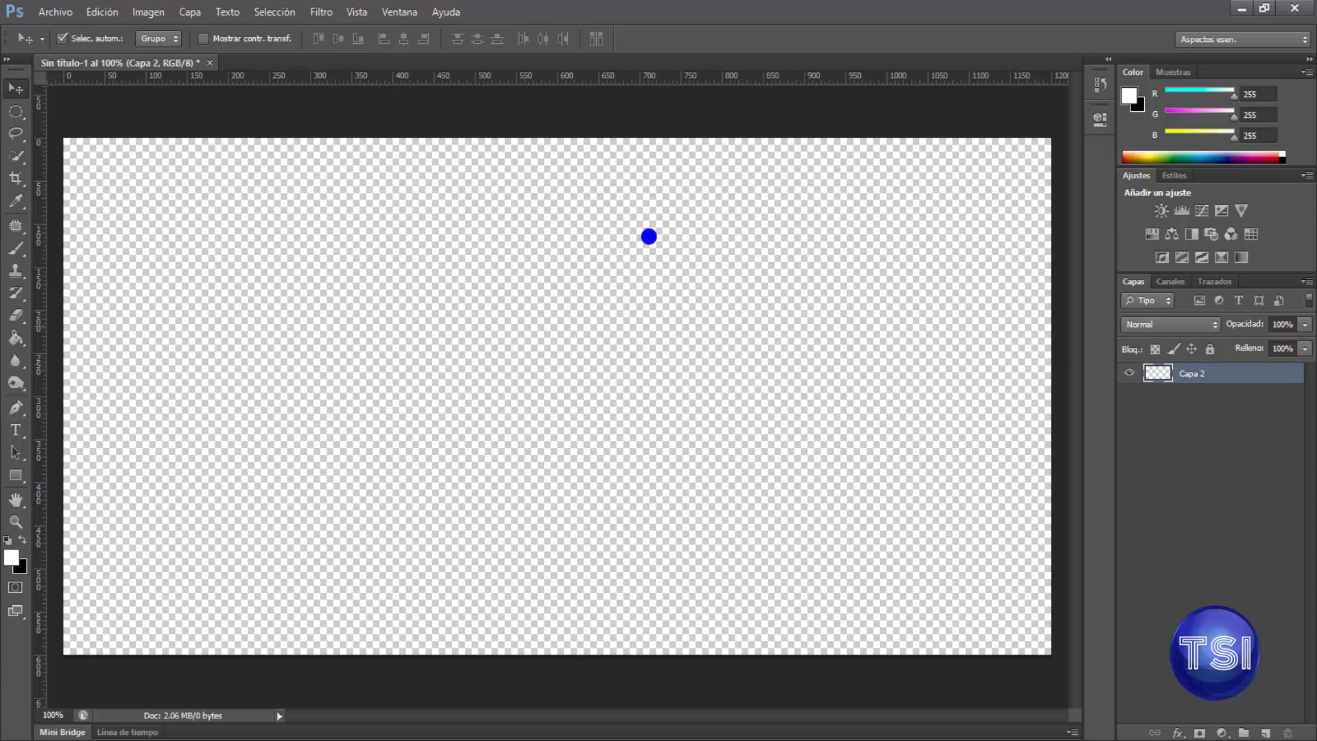
Fill the empty layer with a linear dark-red-to-pink gradient running diagonally from the upper-left to the lower-right of the canvas
left_click(16, 337)
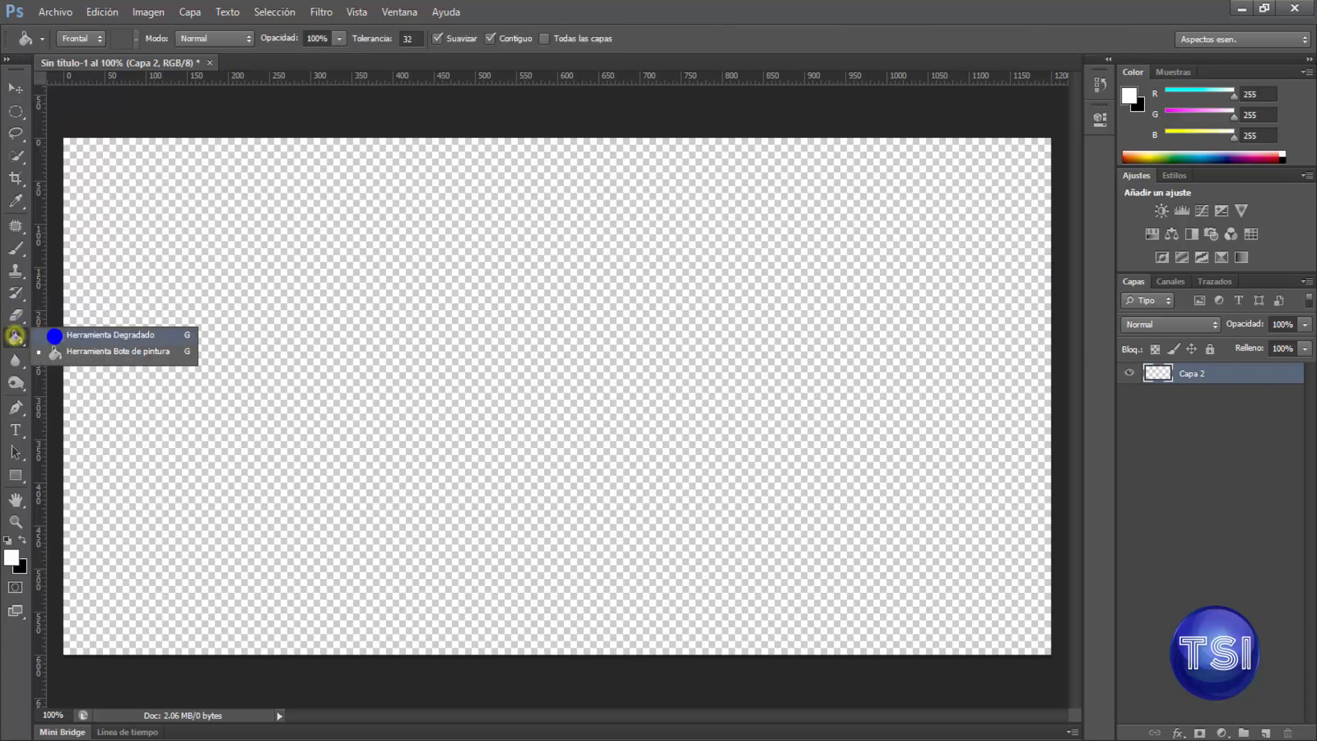
left_click(82, 334)
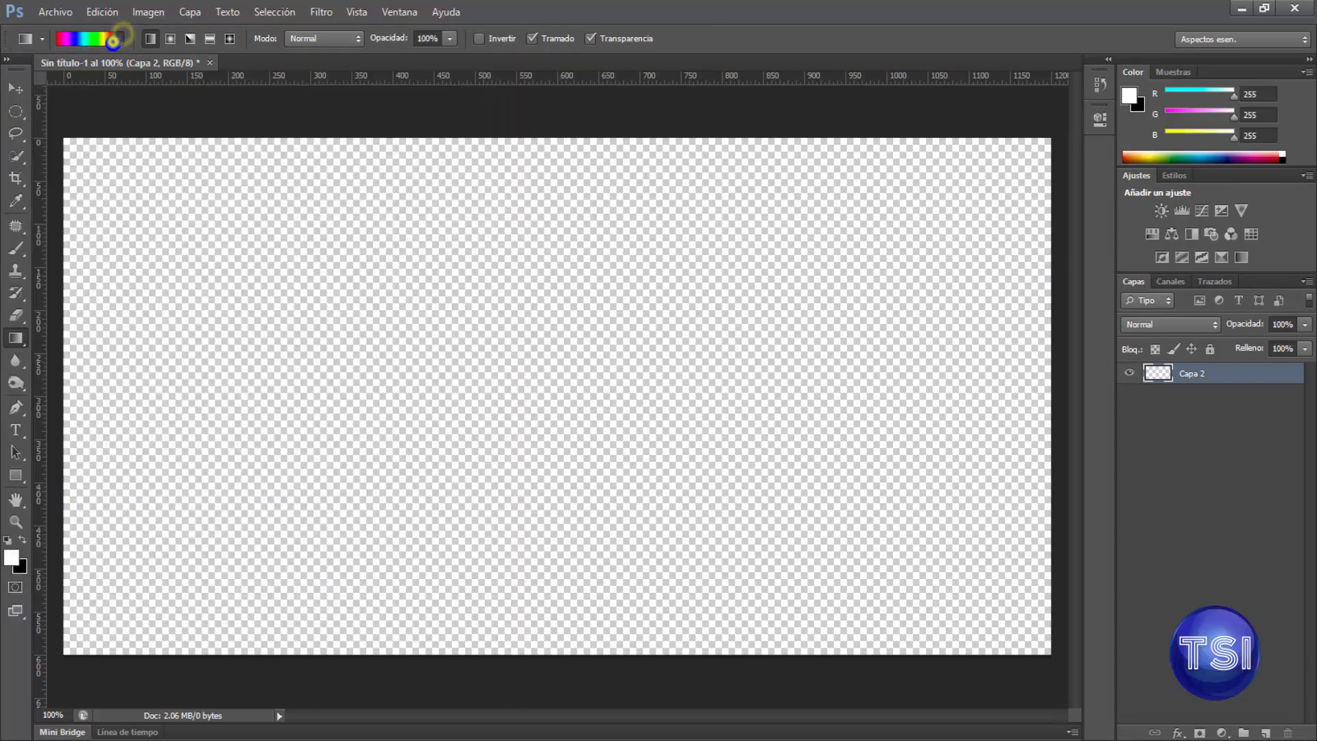
left_click(120, 40)
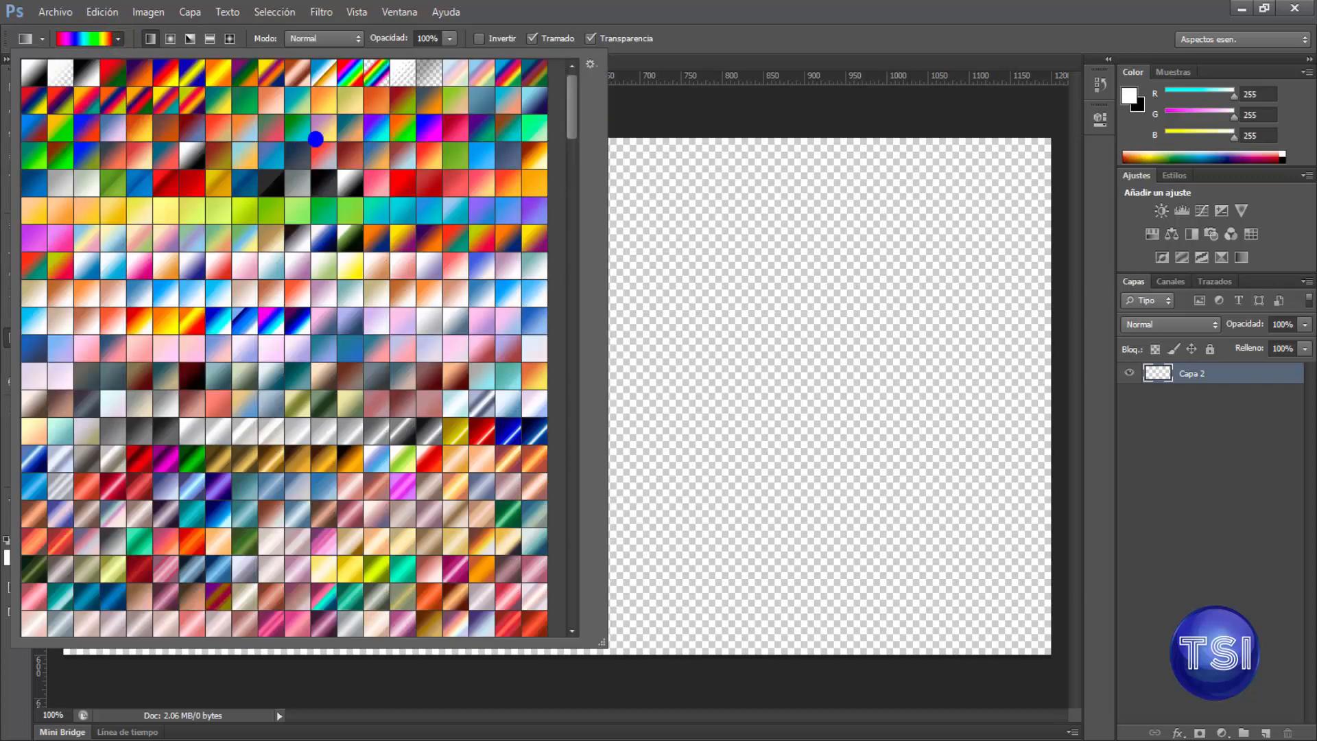
double_click(452, 133)
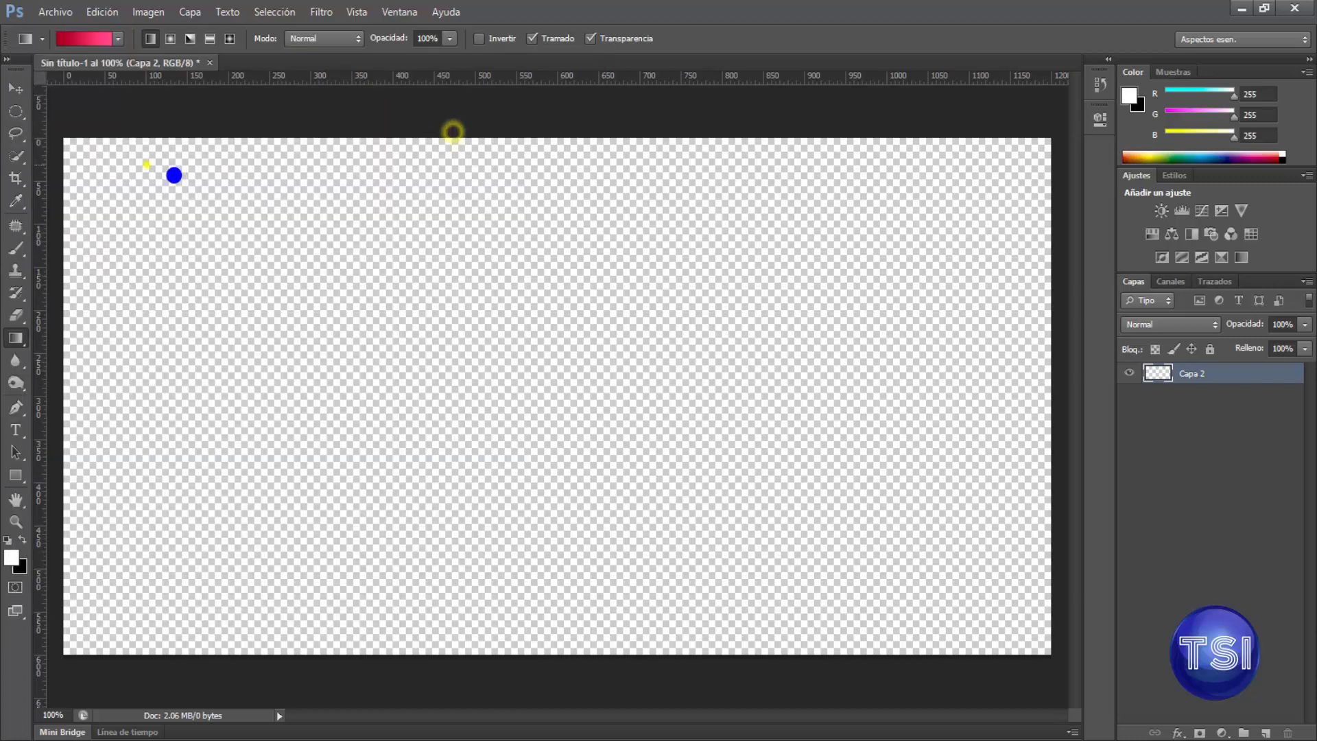
left_click_drag(147, 162, 1015, 609)
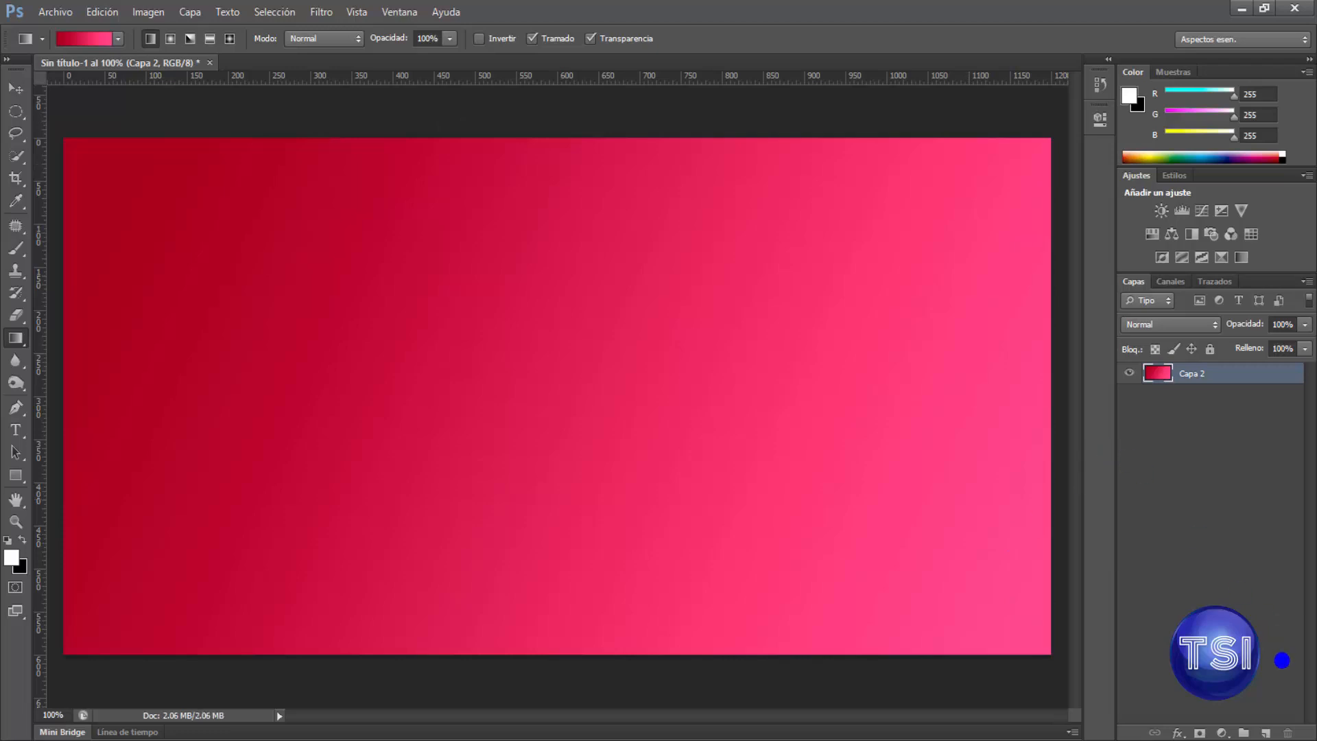
Add a new empty layer above the gradient layer and keep it active
left_click(1267, 730)
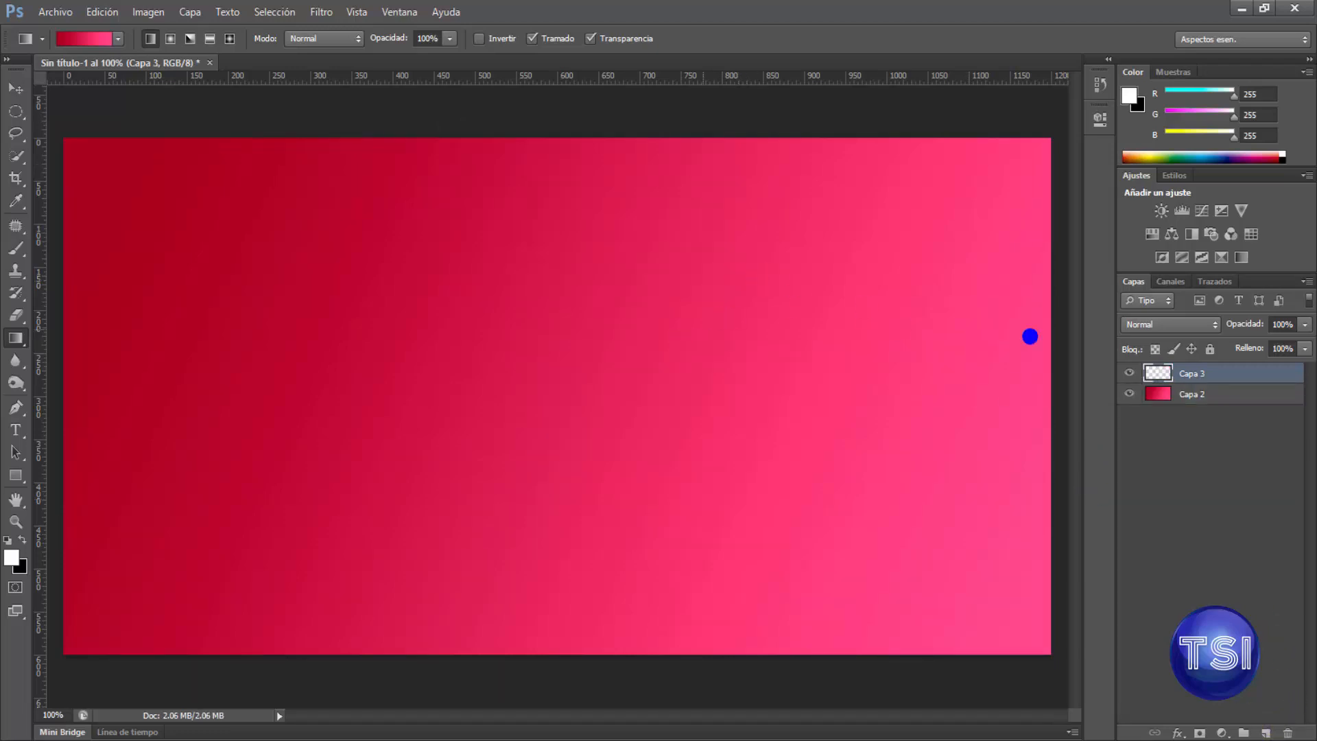
left_click(1212, 397)
left_click(1213, 365)
right_click(408, 426)
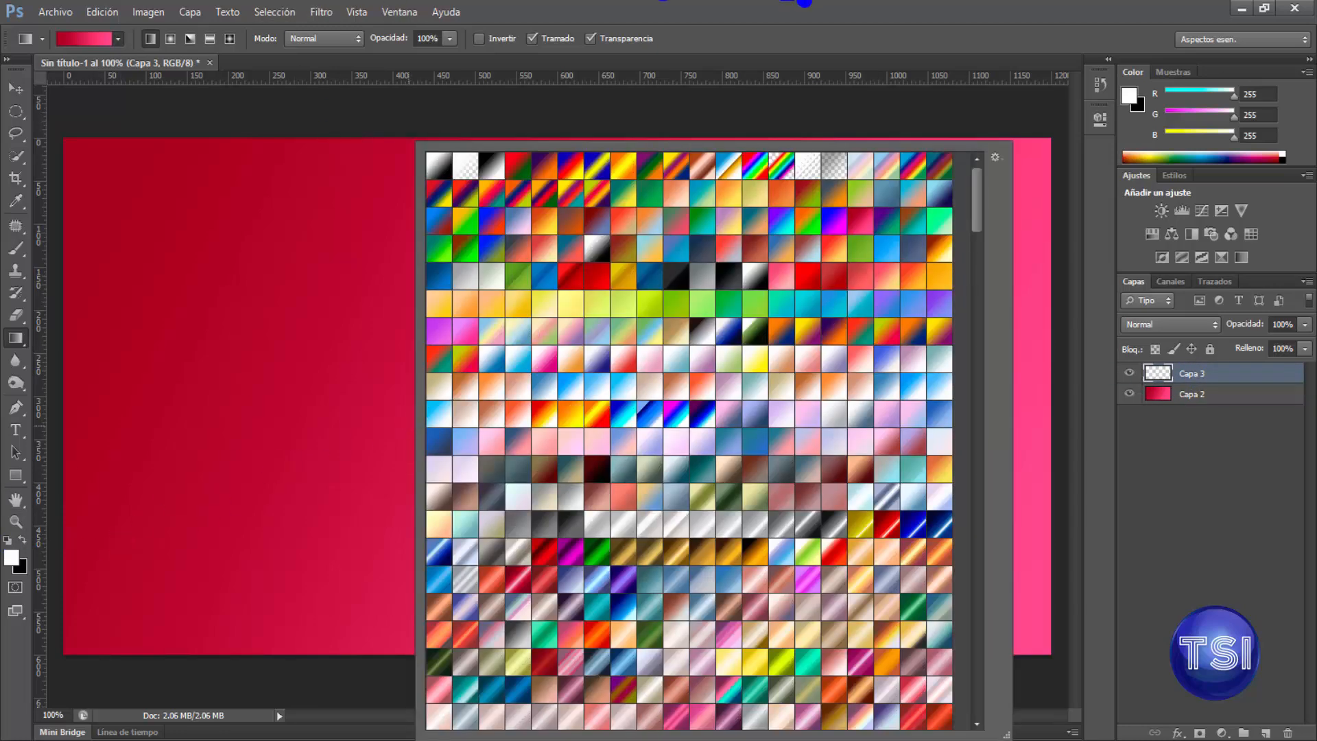
key("Escape")
Choose a textured 1250 px brush preset for the Brush tool and reduce its size to 776 px
key("b")
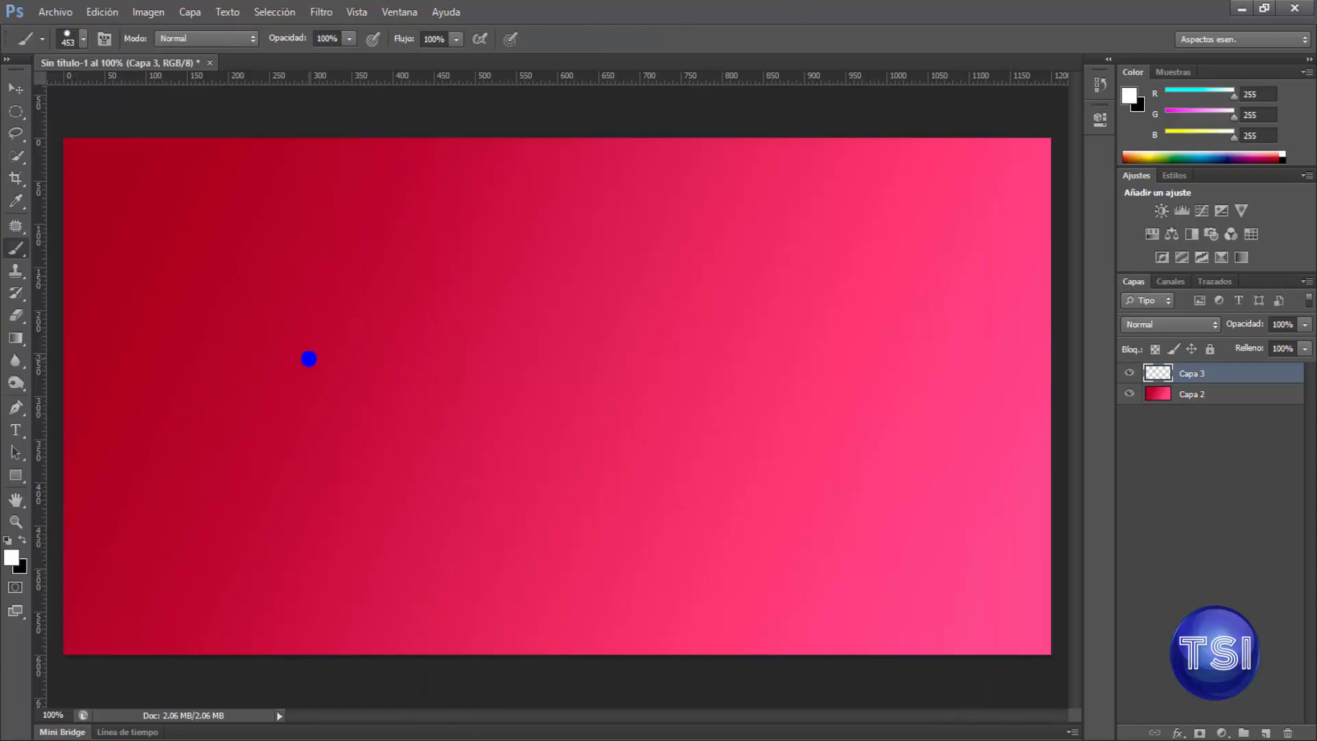
right_click(308, 359)
scroll(600, 615, "down", 5)
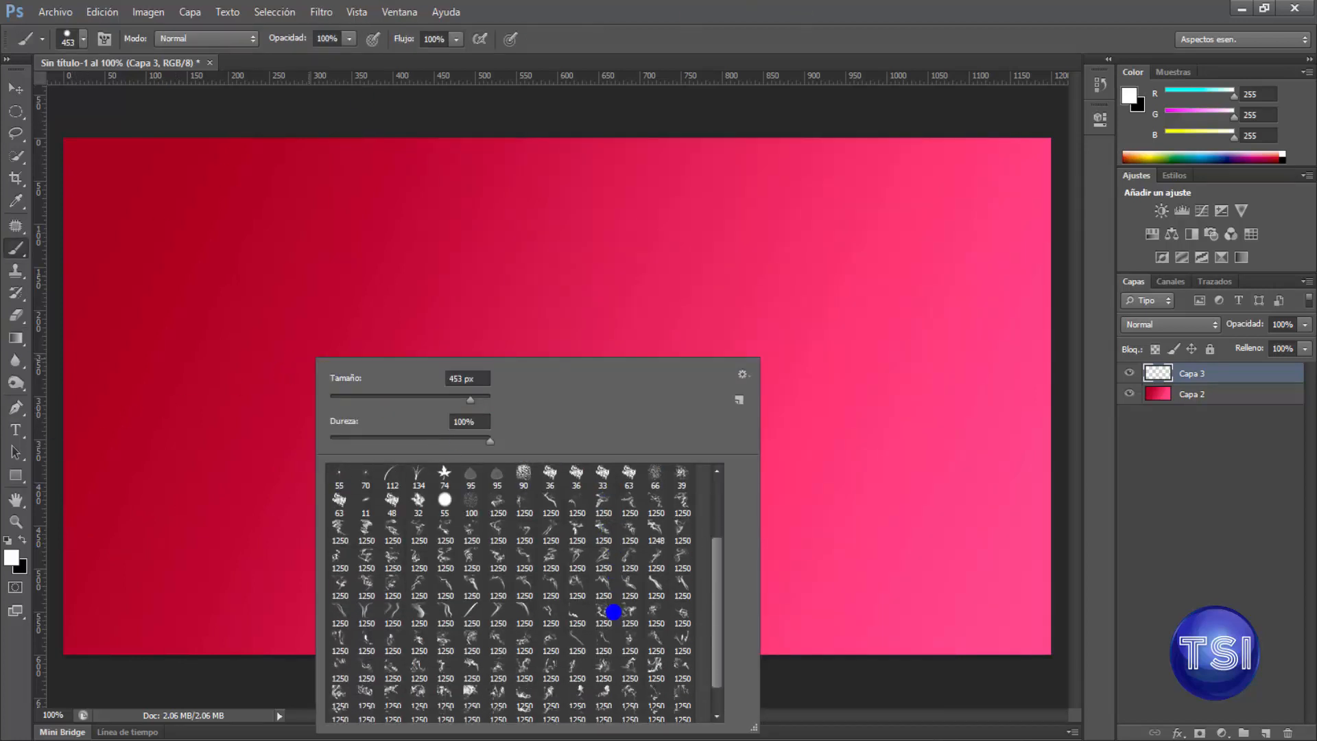
scroll(613, 612, "down", 1)
scroll(612, 610, "up", 1)
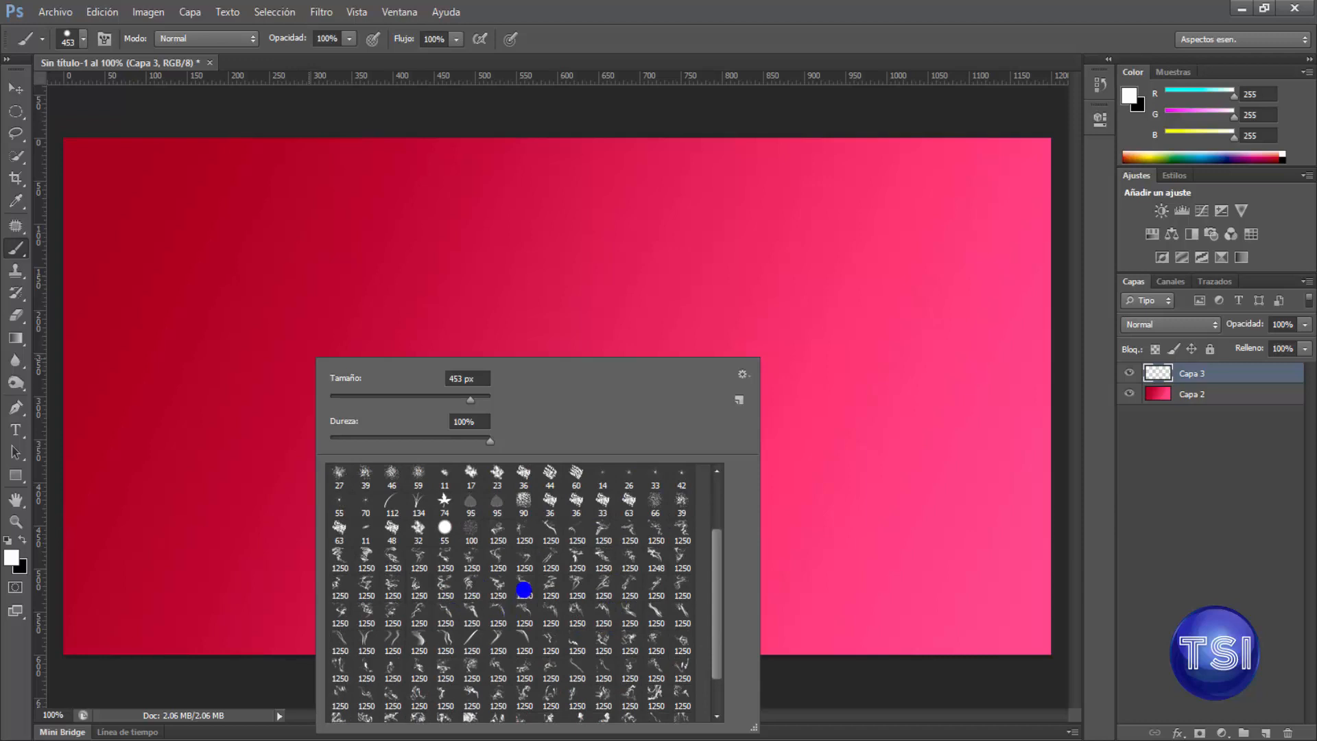
double_click(523, 590)
left_click_drag(598, 471, 403, 452)
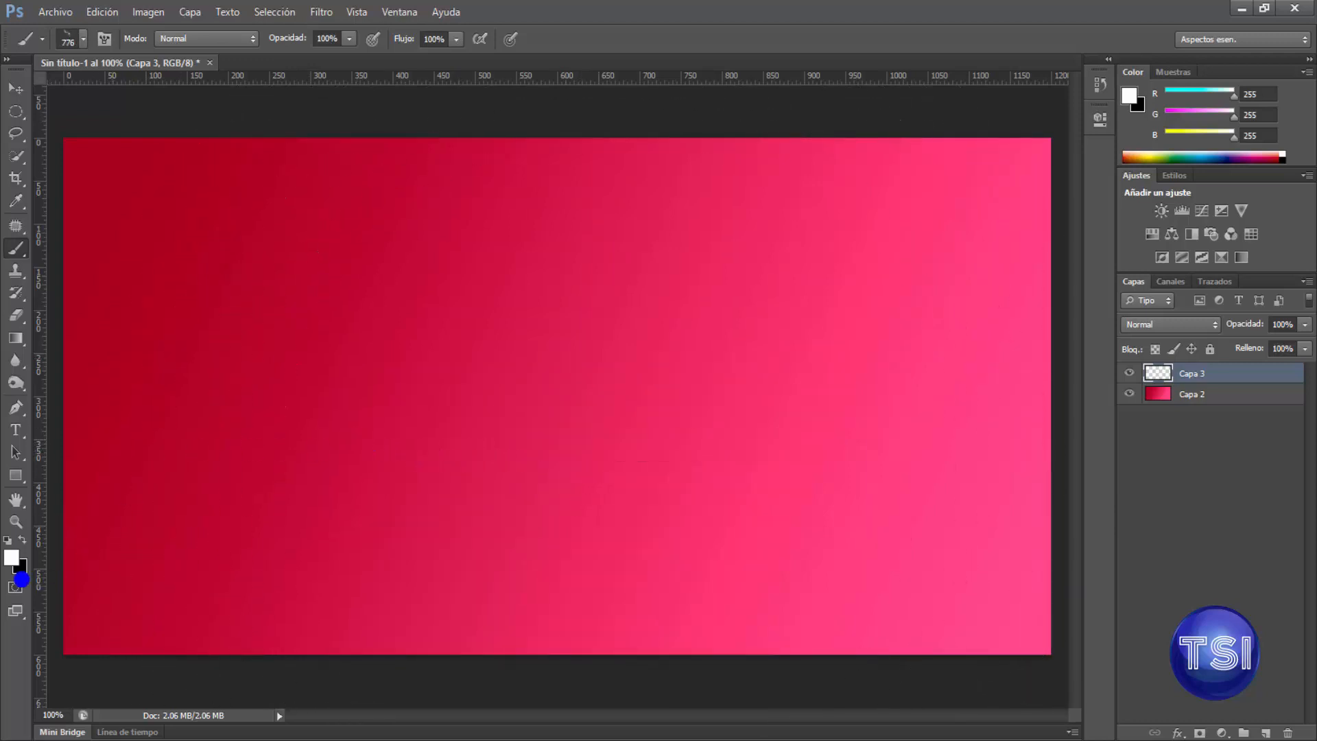
Stamp the smoke brush once in black on the empty layer, slightly right of the canvas centre
left_click(22, 539)
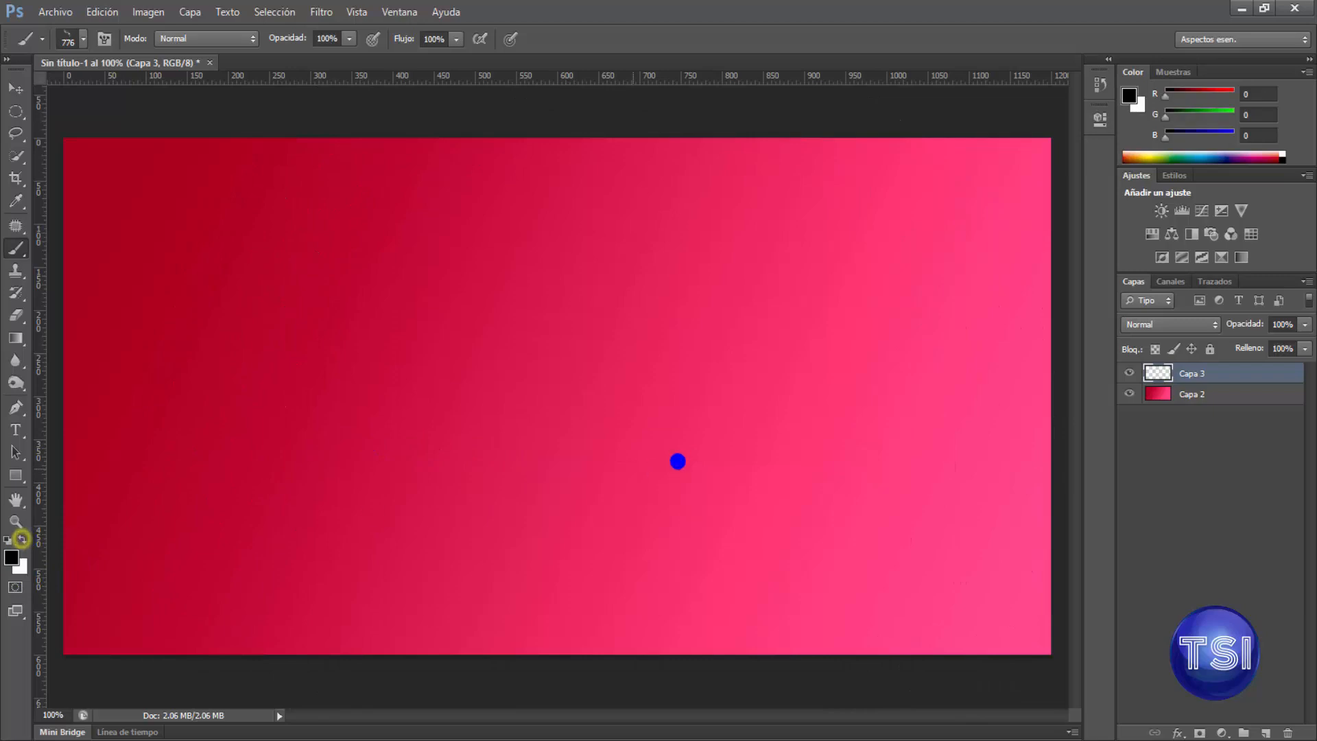
left_click(708, 395)
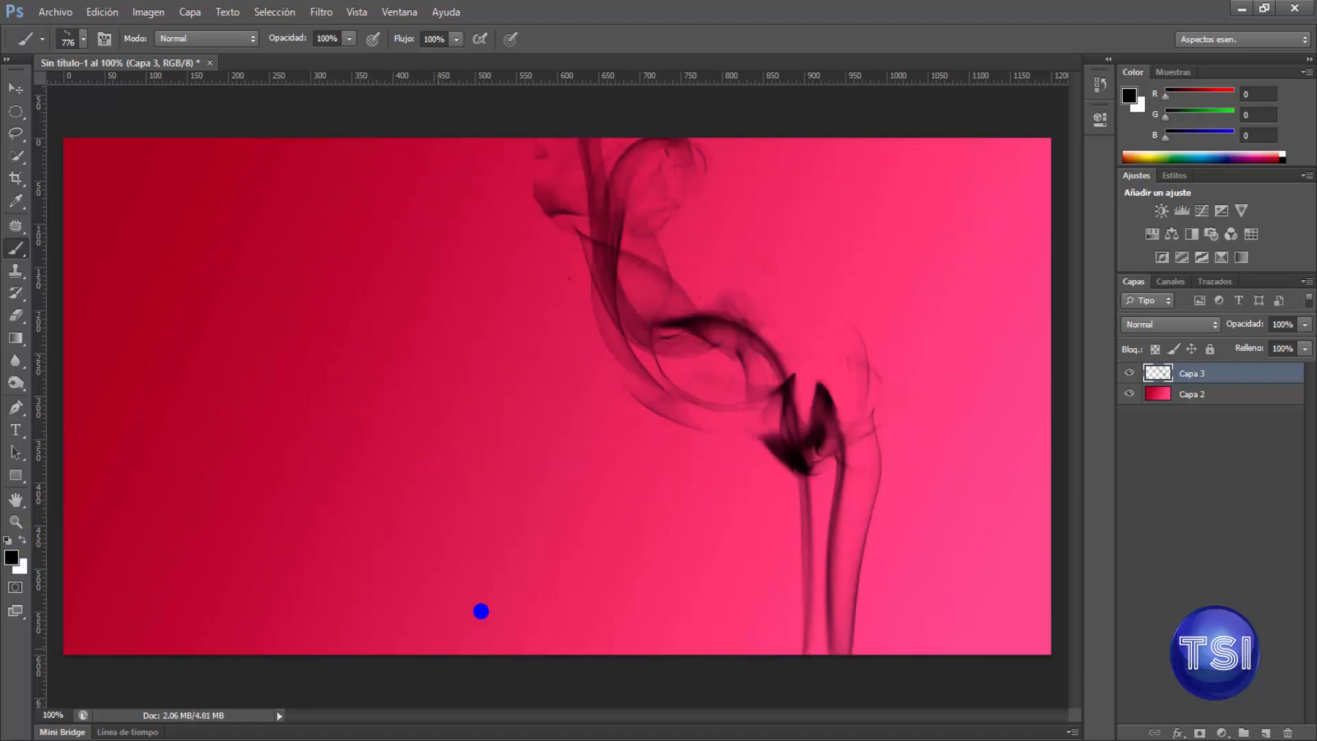
Try blend modes from Disolver through Aclarar, Luz suave, Diferencia and Dividir to Luminosidad on the smoke layer, then delete the layer
key("v")
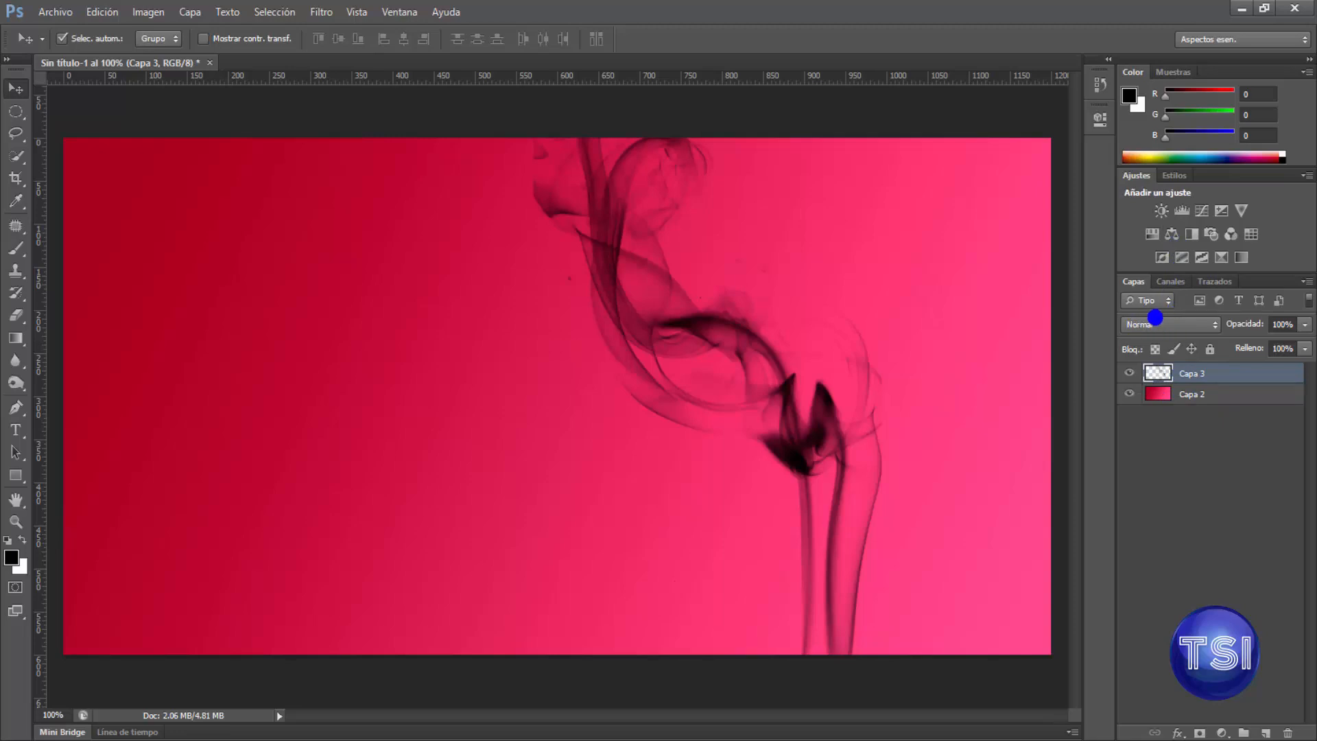
left_click(1186, 324)
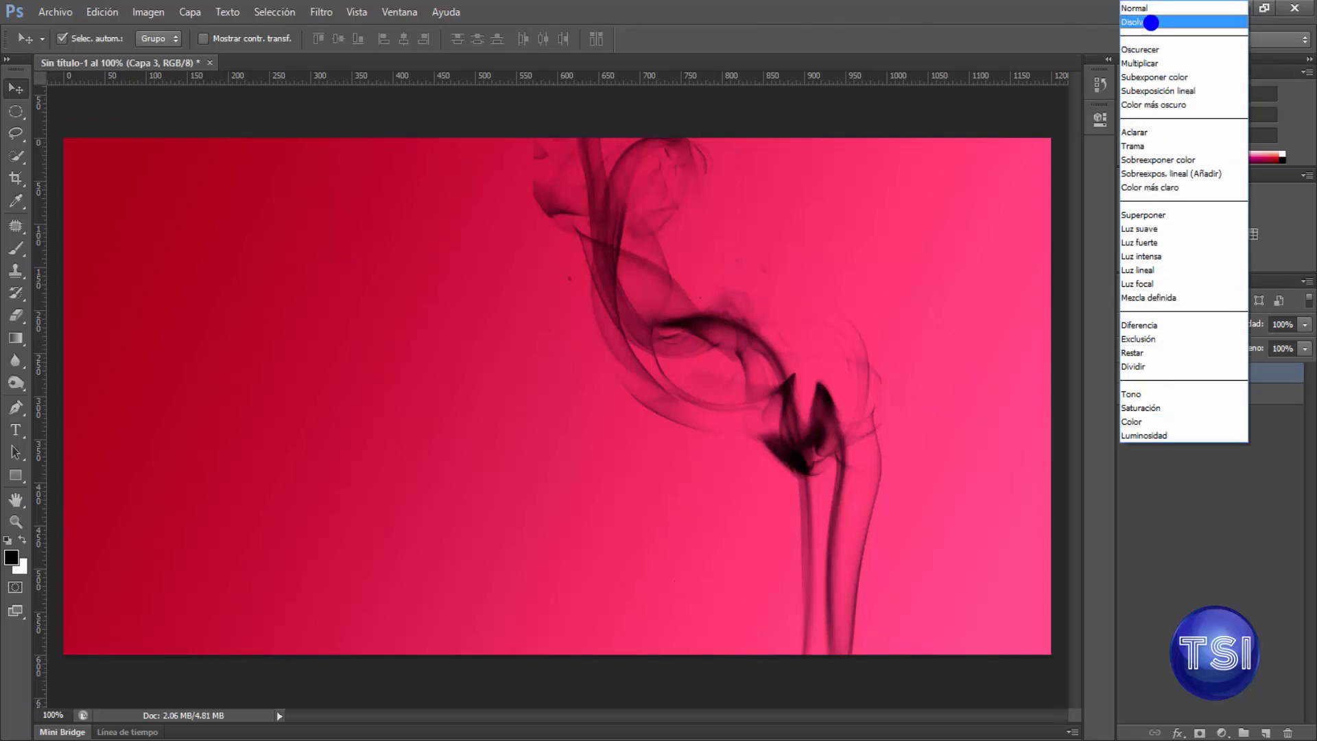
left_click(1147, 21)
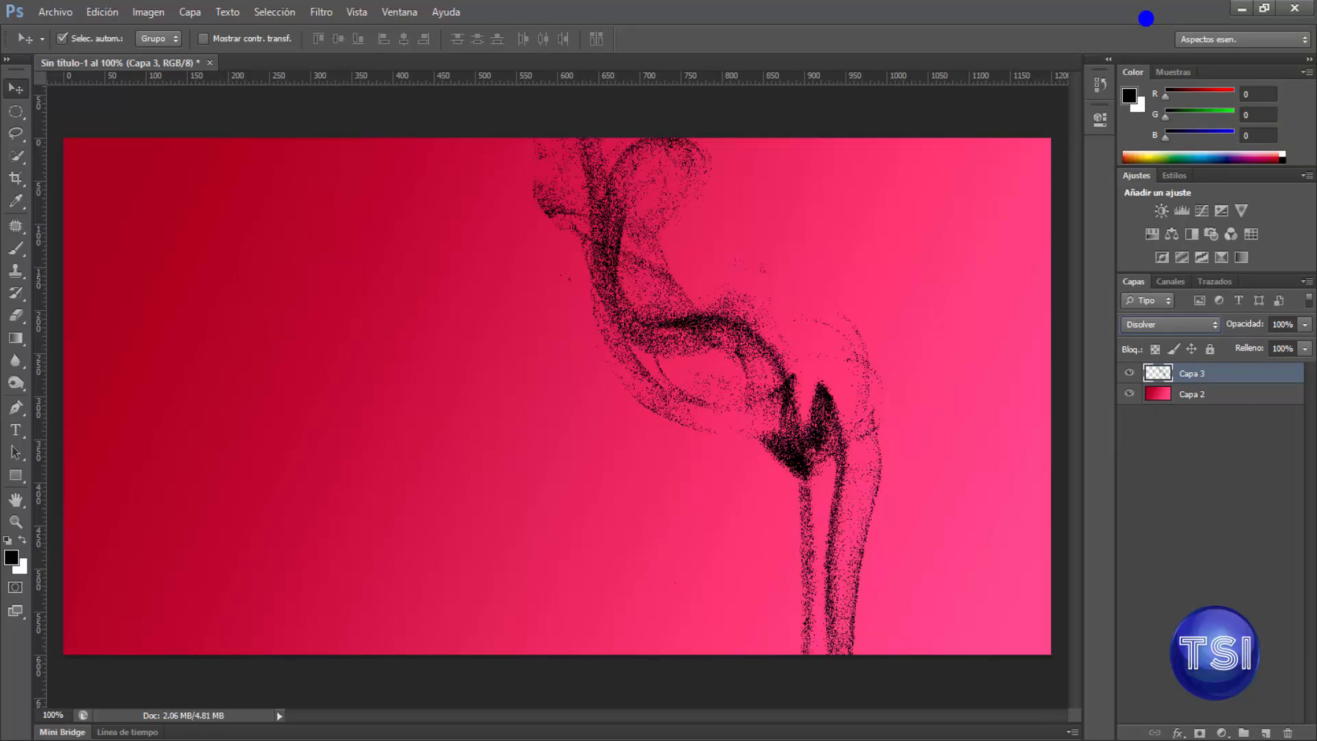
key("Down")
key("Down")
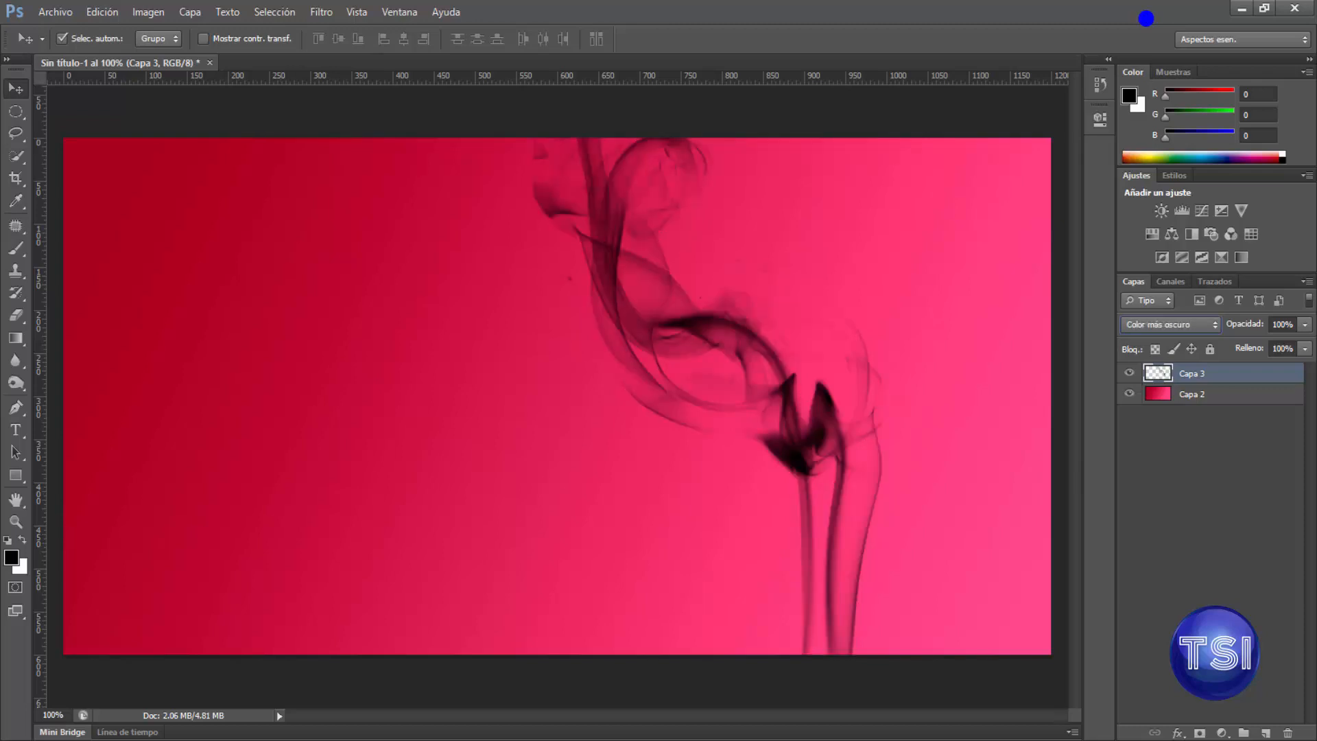
key("Down")
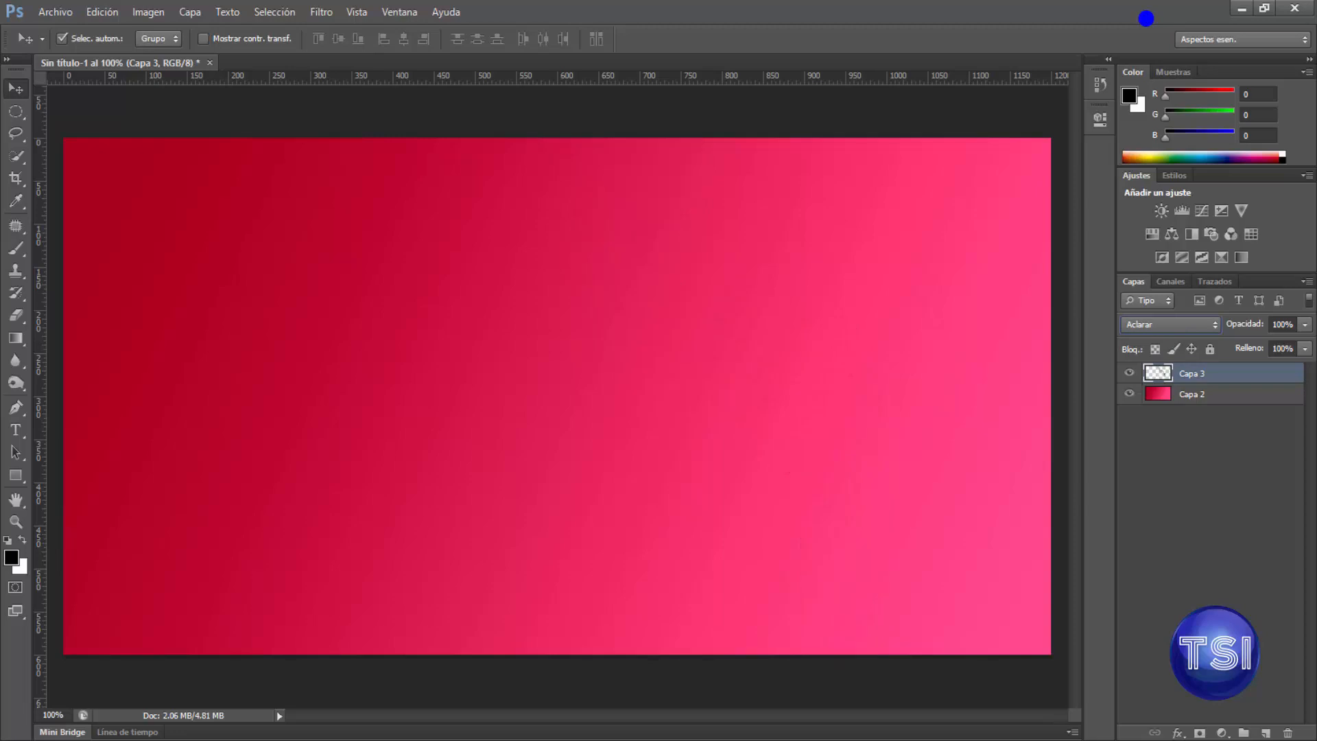
key("Up")
key("Down")
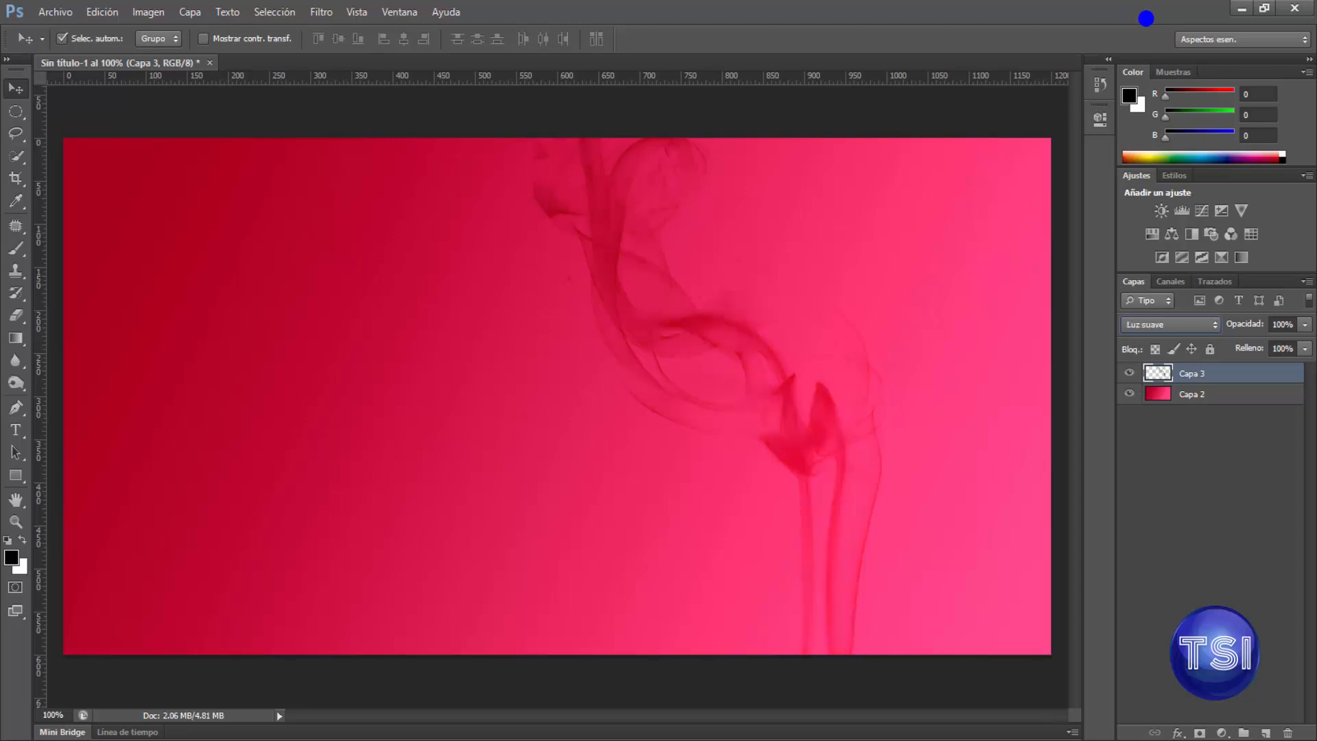
key("shift+plus")
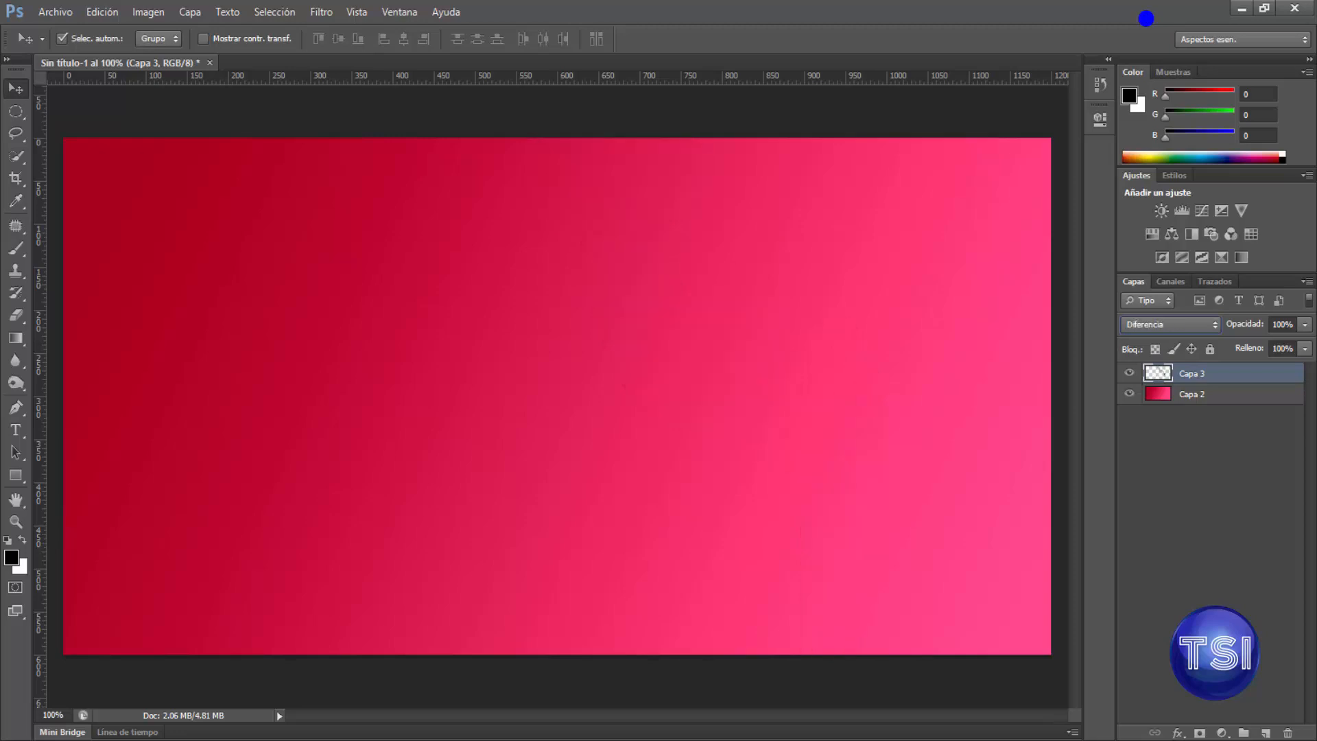
key("shift+plus")
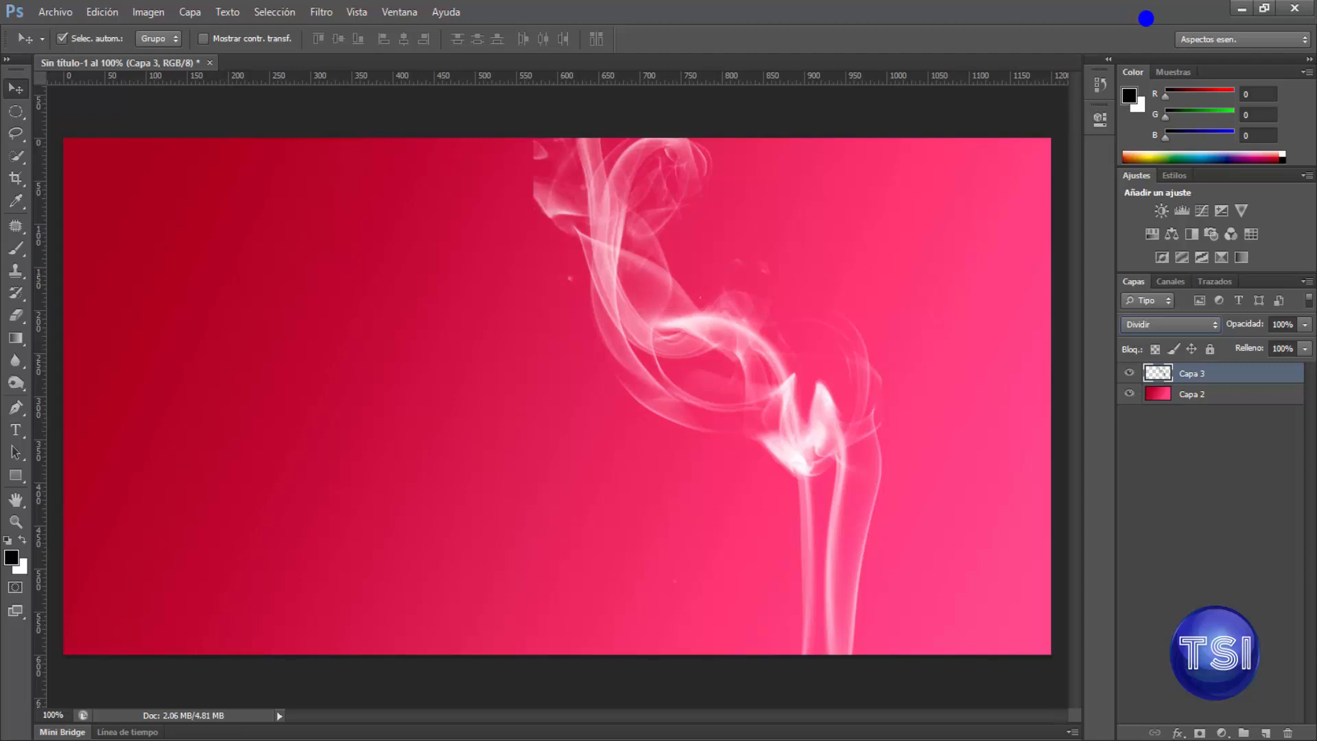
key("shift+plus")
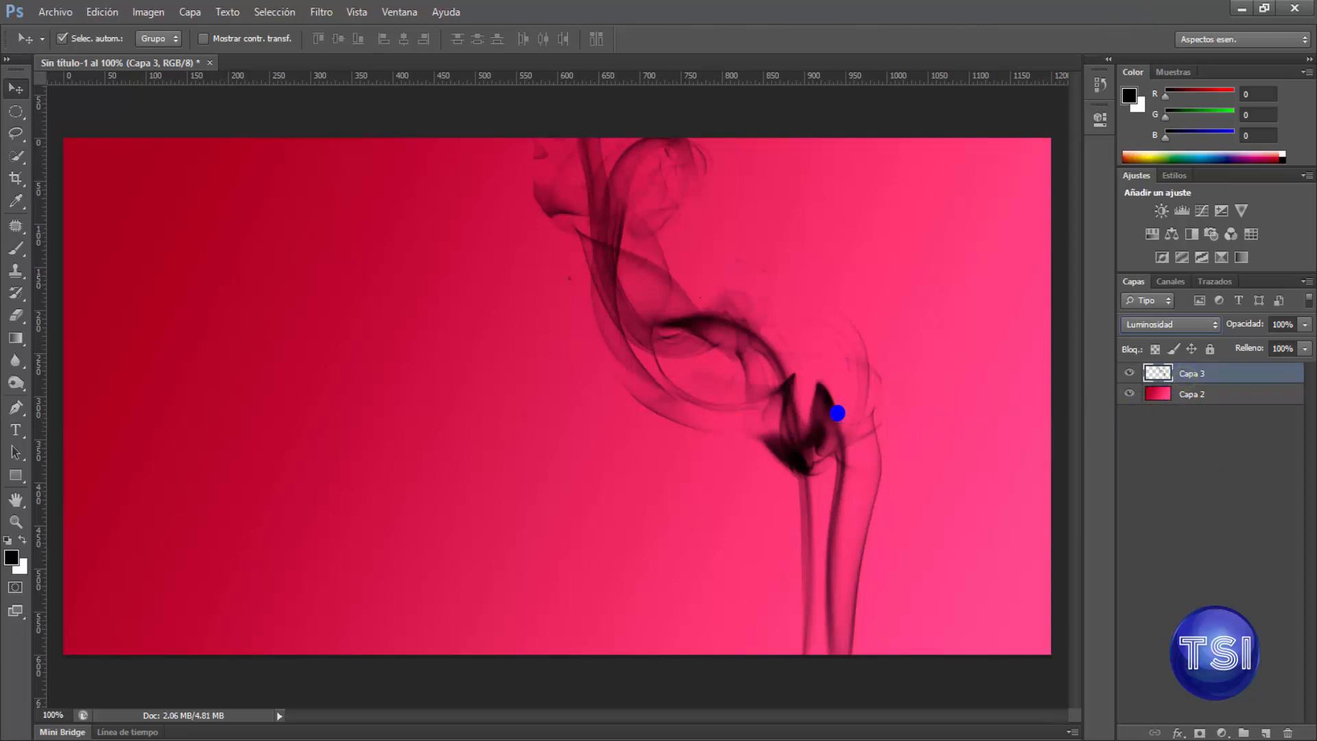
key("Delete")
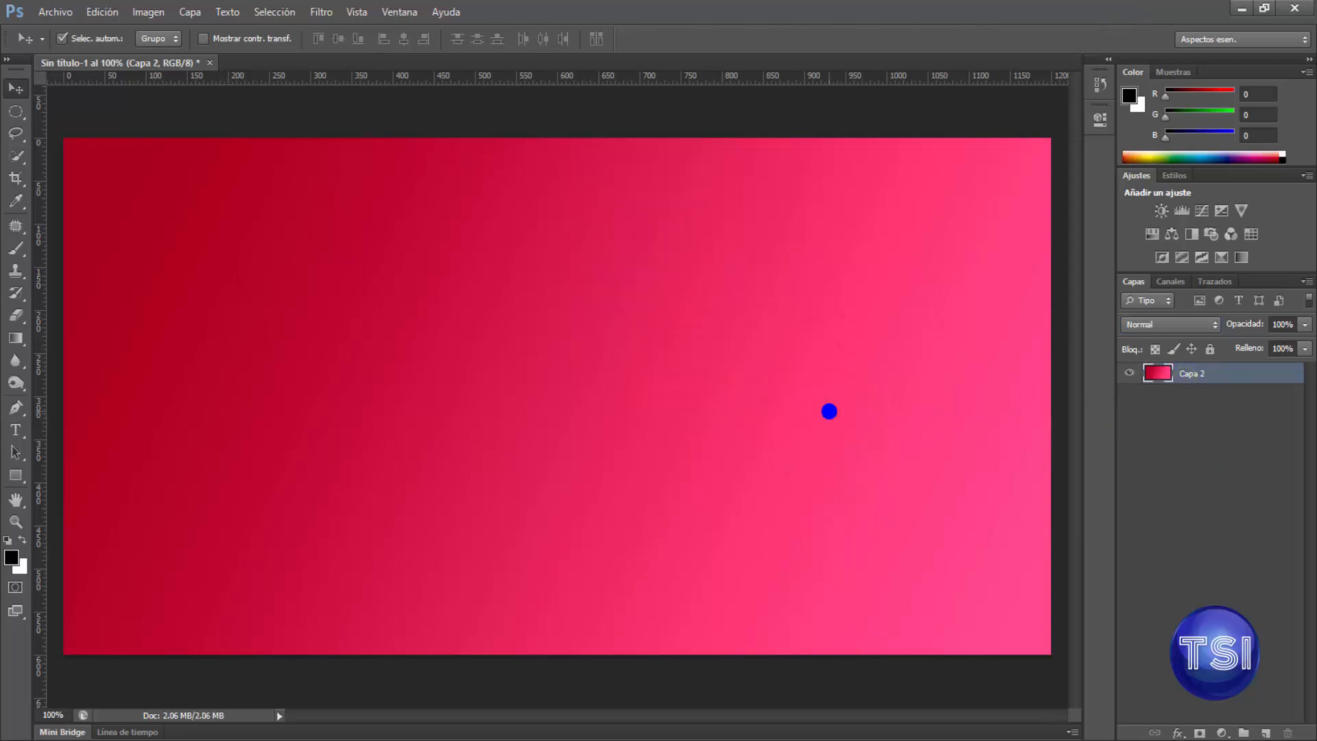
Stamp the smoke brush once in white directly onto the gradient layer, in the right half of the canvas
key("b")
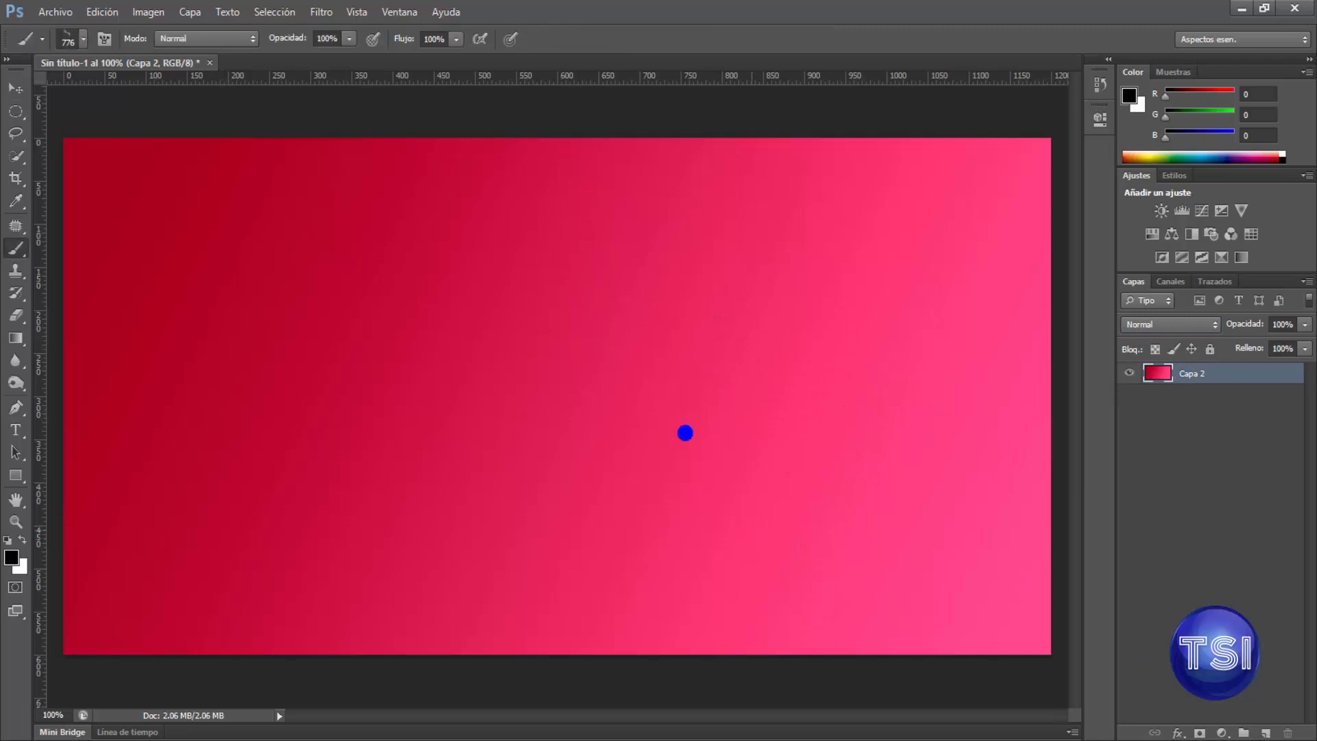
left_click(18, 540)
left_click(769, 394)
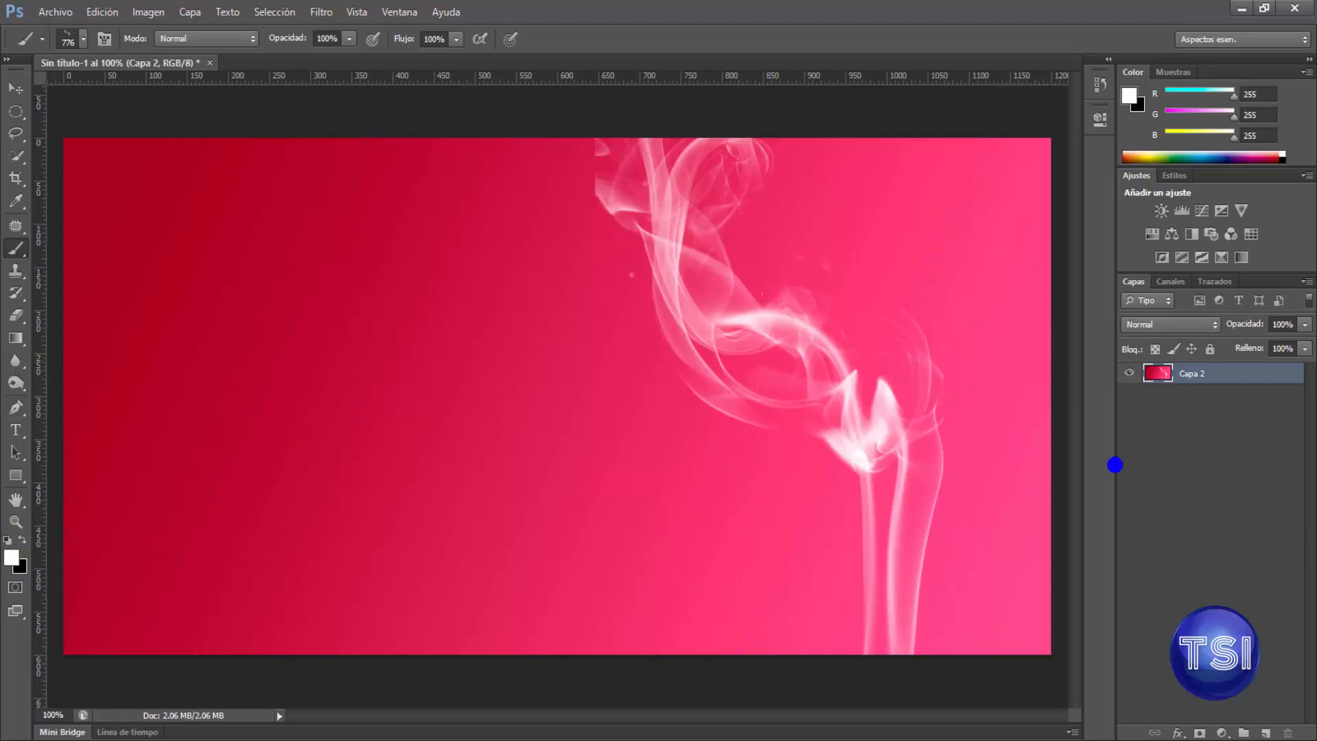
Shift the gradient layer with its smoke slightly down and left, then undo both the move and the white smoke stamp
key("v")
left_click_drag(891, 406, 852, 417)
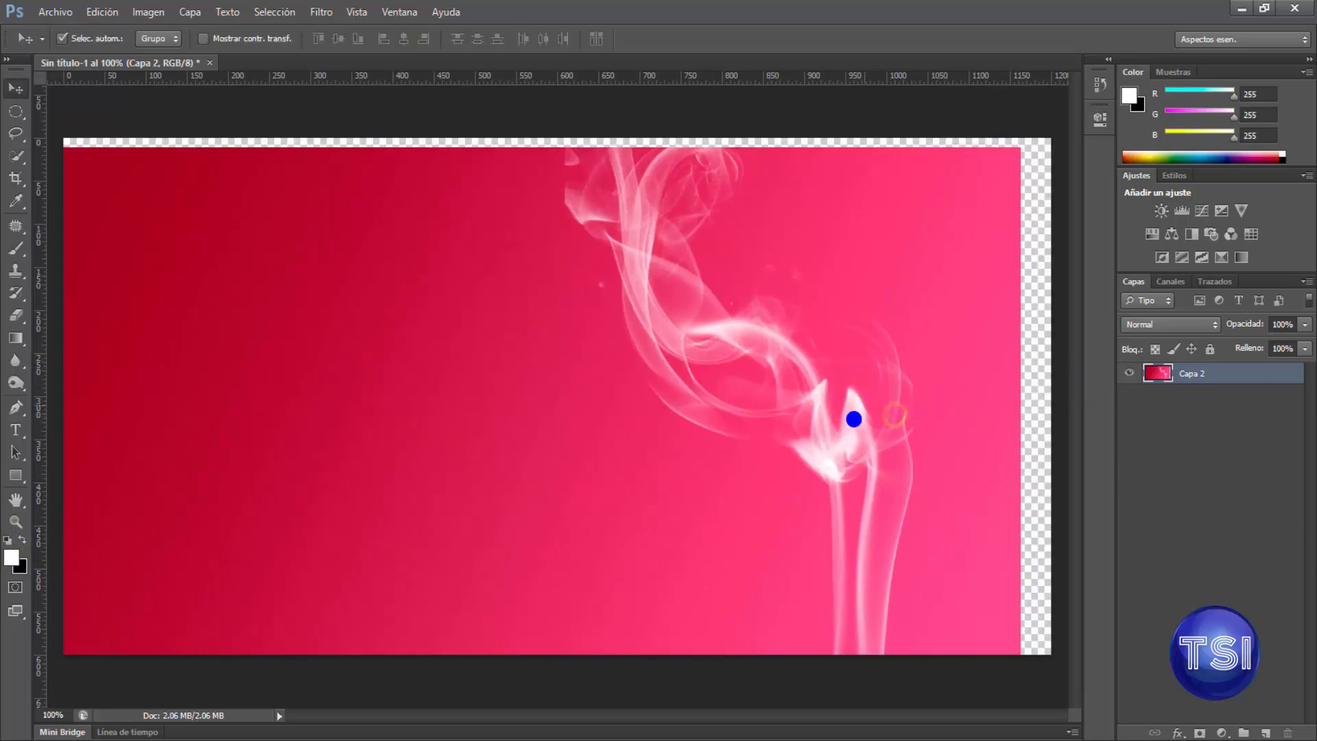
key("ctrl+z")
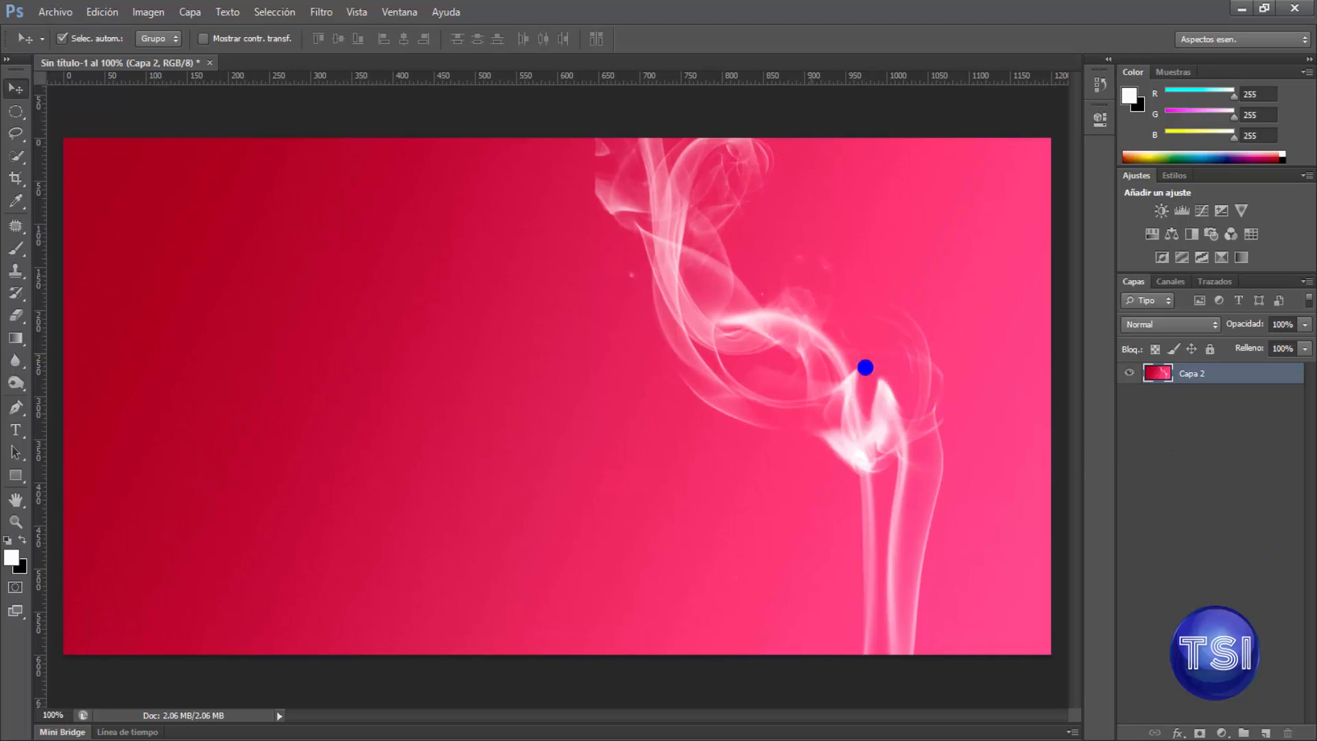
key("ctrl+alt+z")
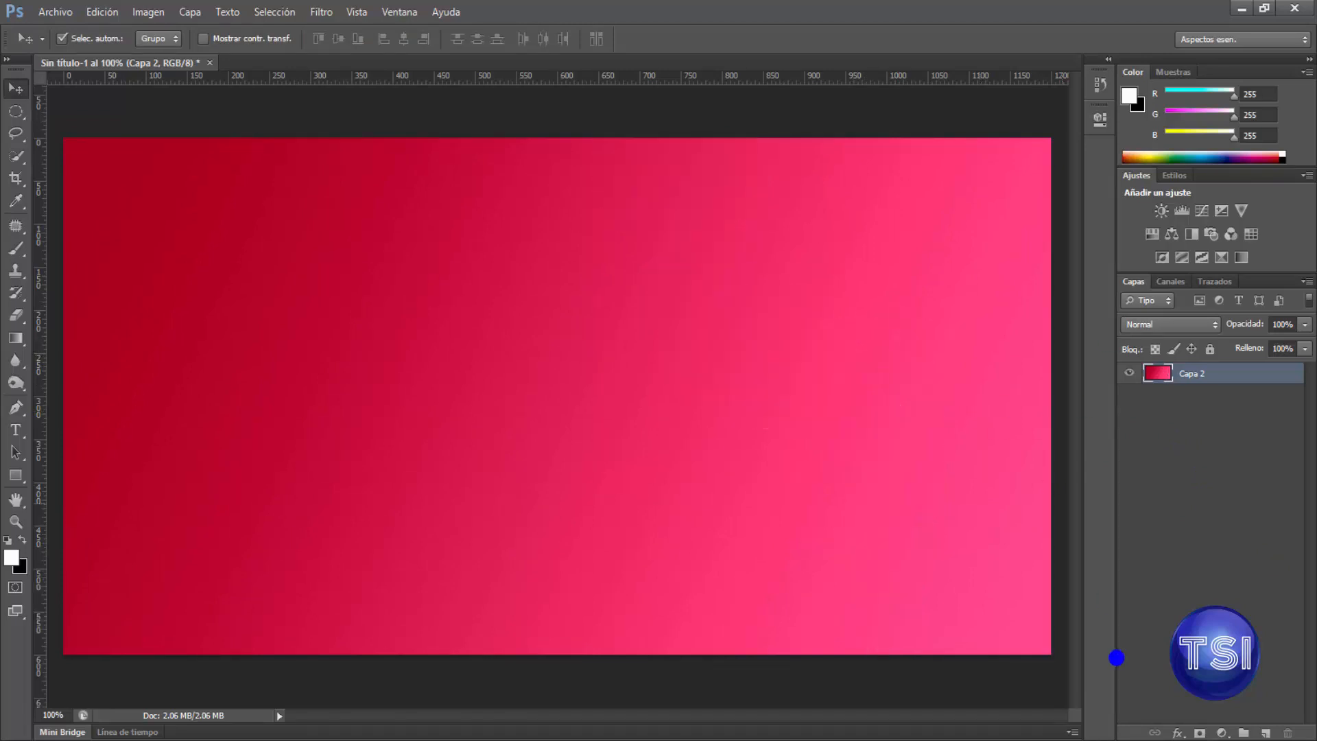
Add an empty layer above the gradient, stamp white smoke on it, and move the smoke slightly to the right
left_click(1264, 732)
key("b")
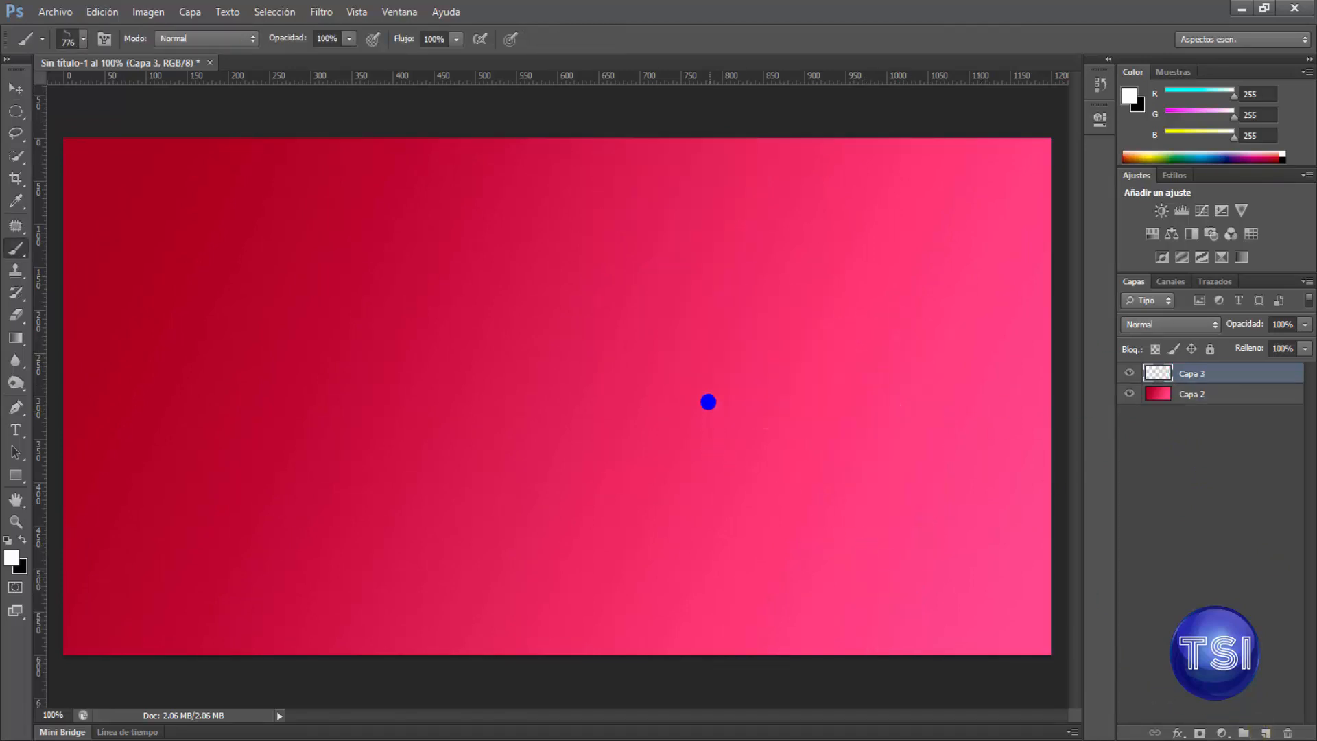
left_click(699, 335)
key("v")
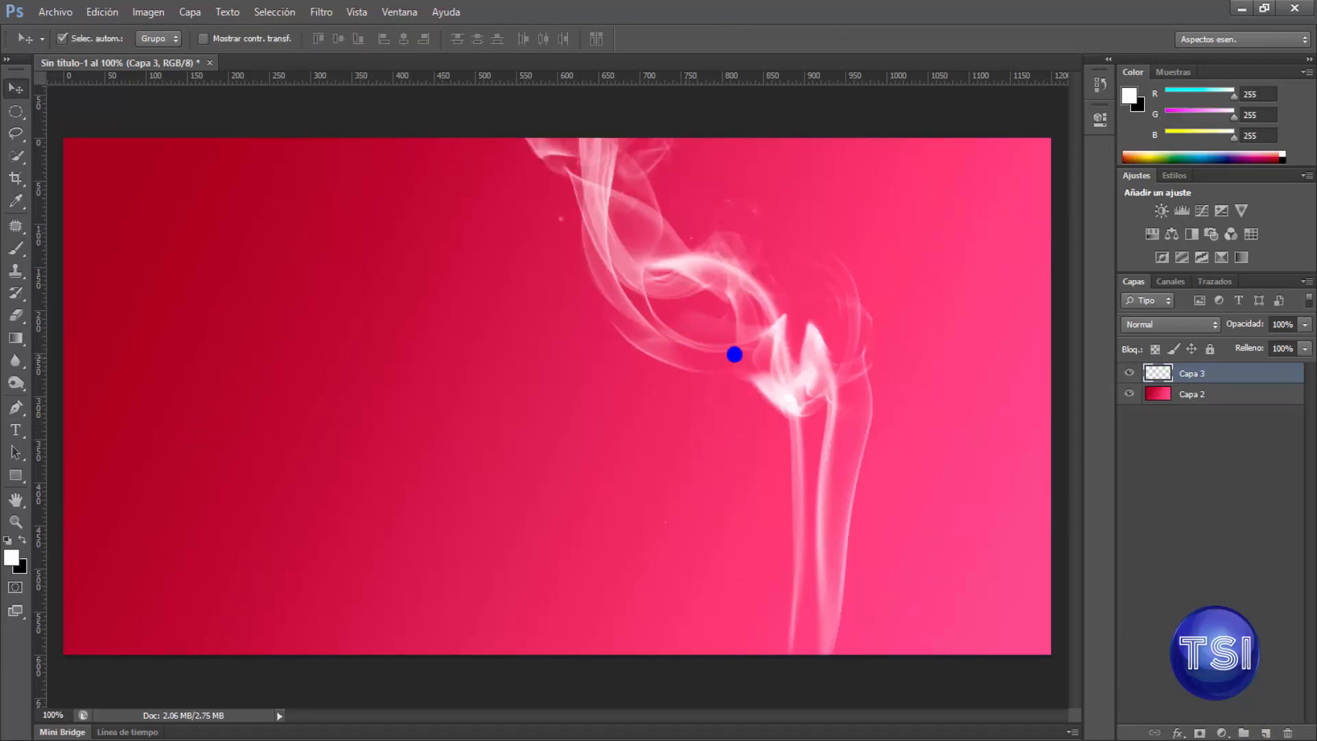
mouse_move(776, 353)
left_mouse_down()
mouse_move(688, 391)
mouse_move(741, 367)
mouse_move(800, 377)
mouse_move(780, 353)
mouse_move(820, 350)
mouse_move(824, 369)
mouse_move(817, 343)
mouse_move(860, 360)
left_mouse_up()
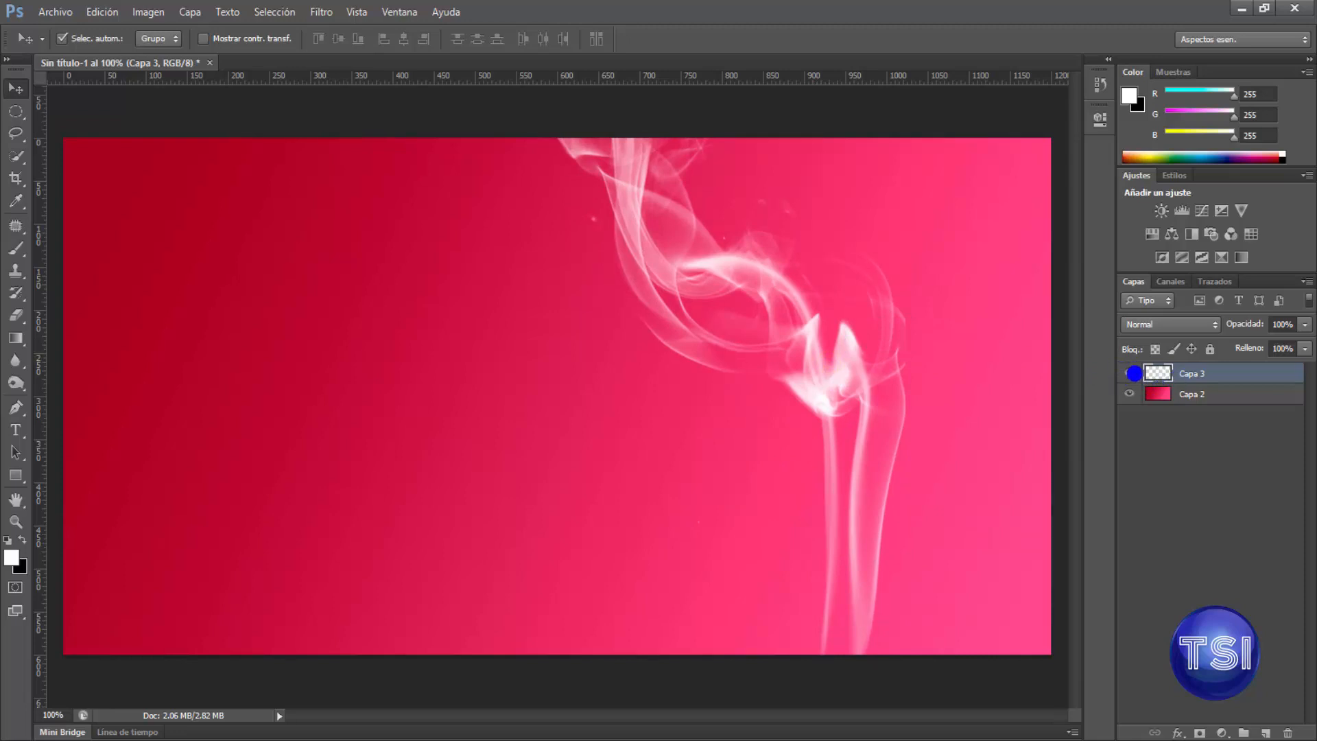
Hide the smoke layer and stamp white smoke directly onto the gradient layer for comparison
left_click(1129, 373)
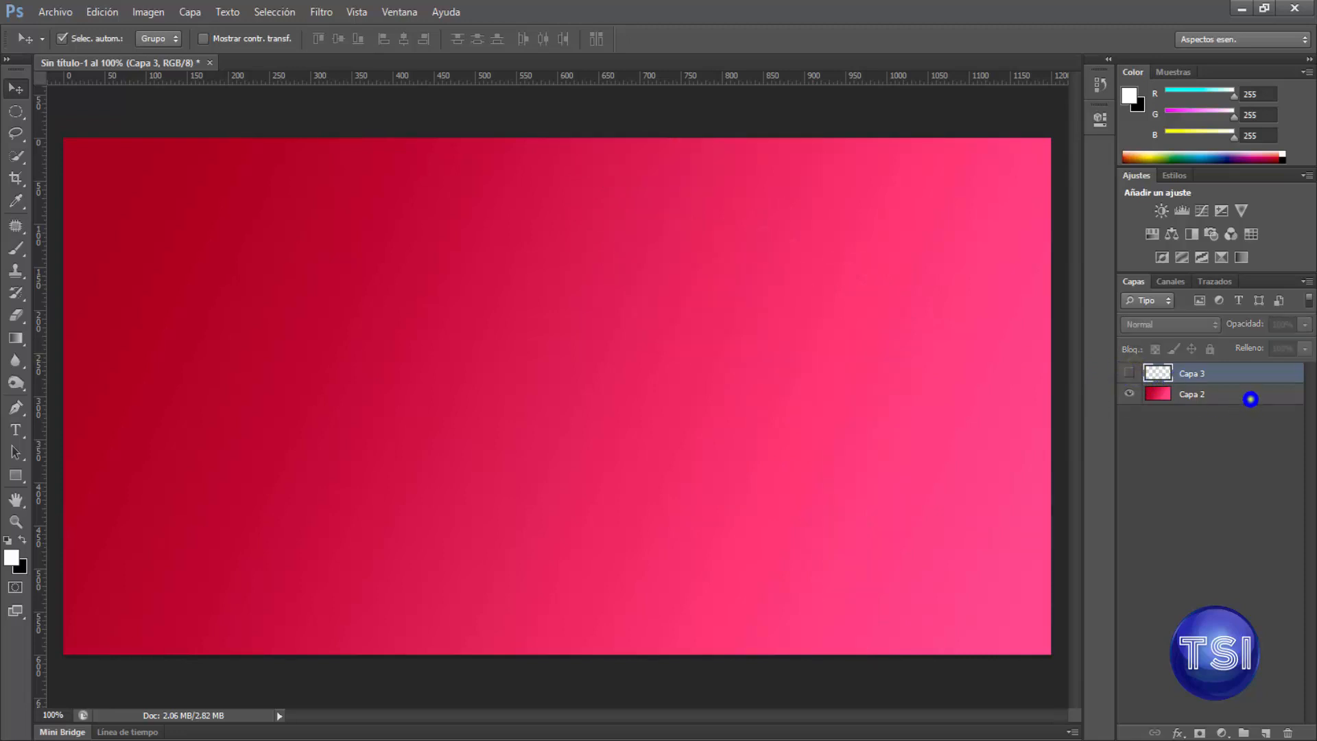
left_click(1249, 398)
key("b")
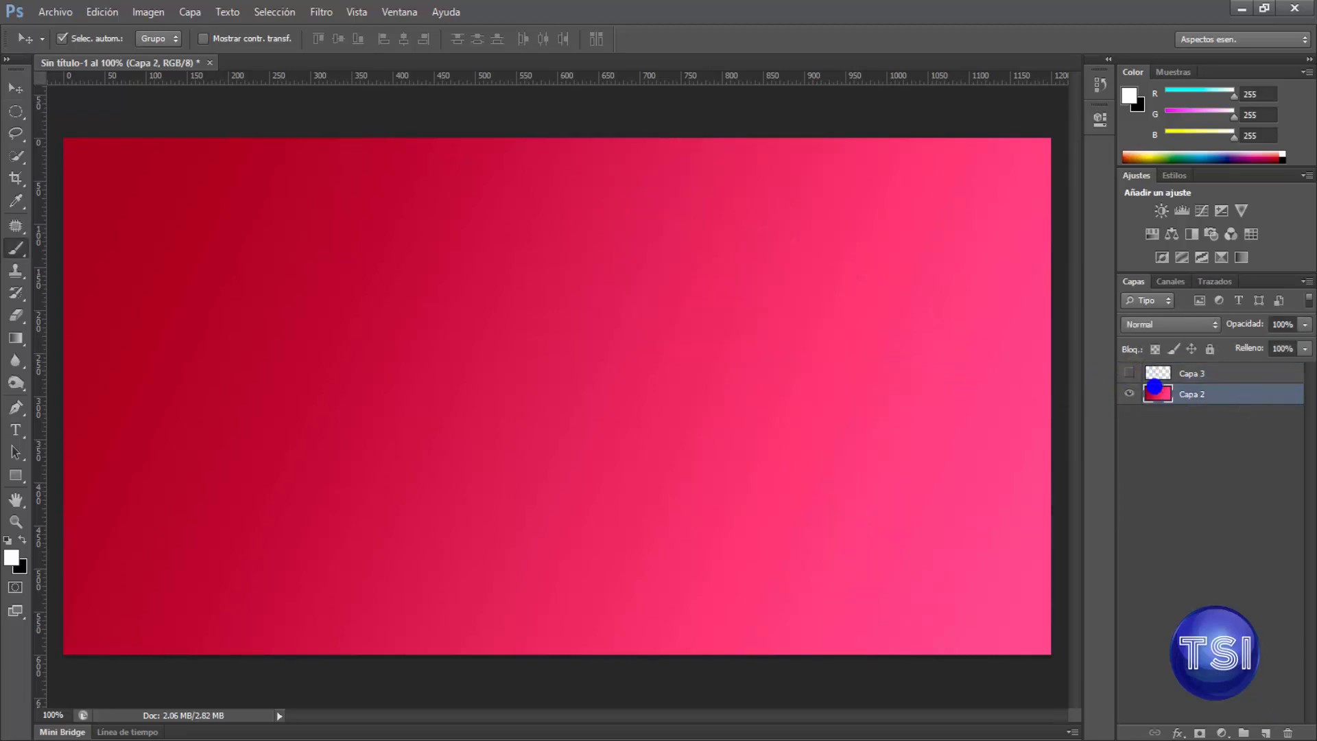
left_click(741, 374)
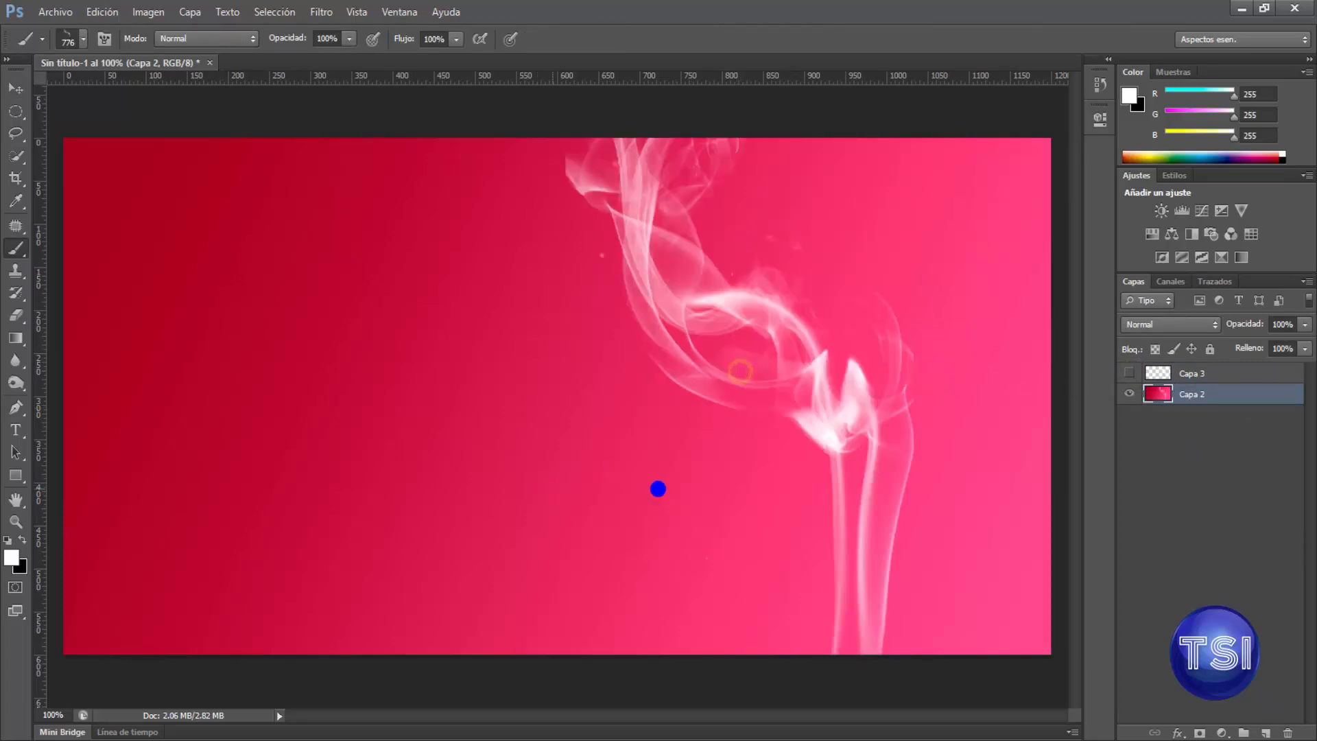
Preview a colorized Hue/Saturation adjustment on the gradient layer with saturation 0 and lightness -1, then cancel it
key("v")
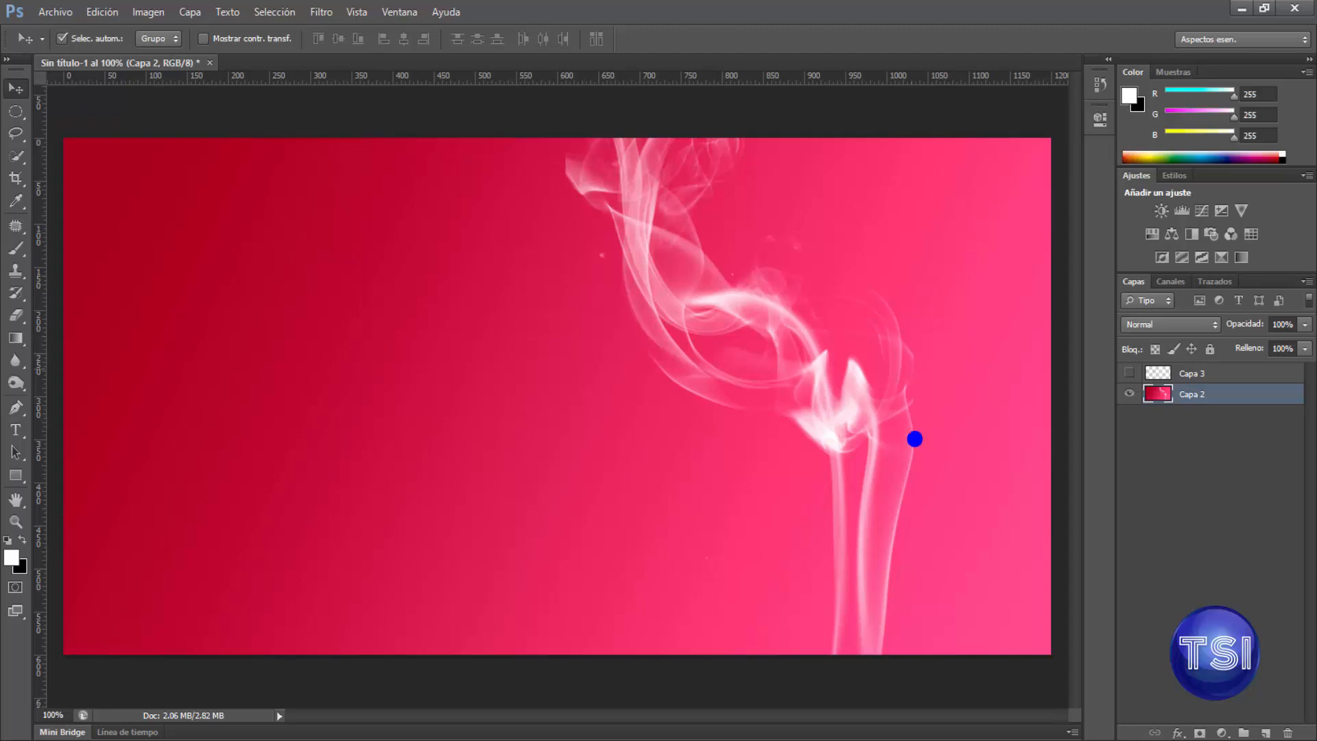
left_click(147, 12)
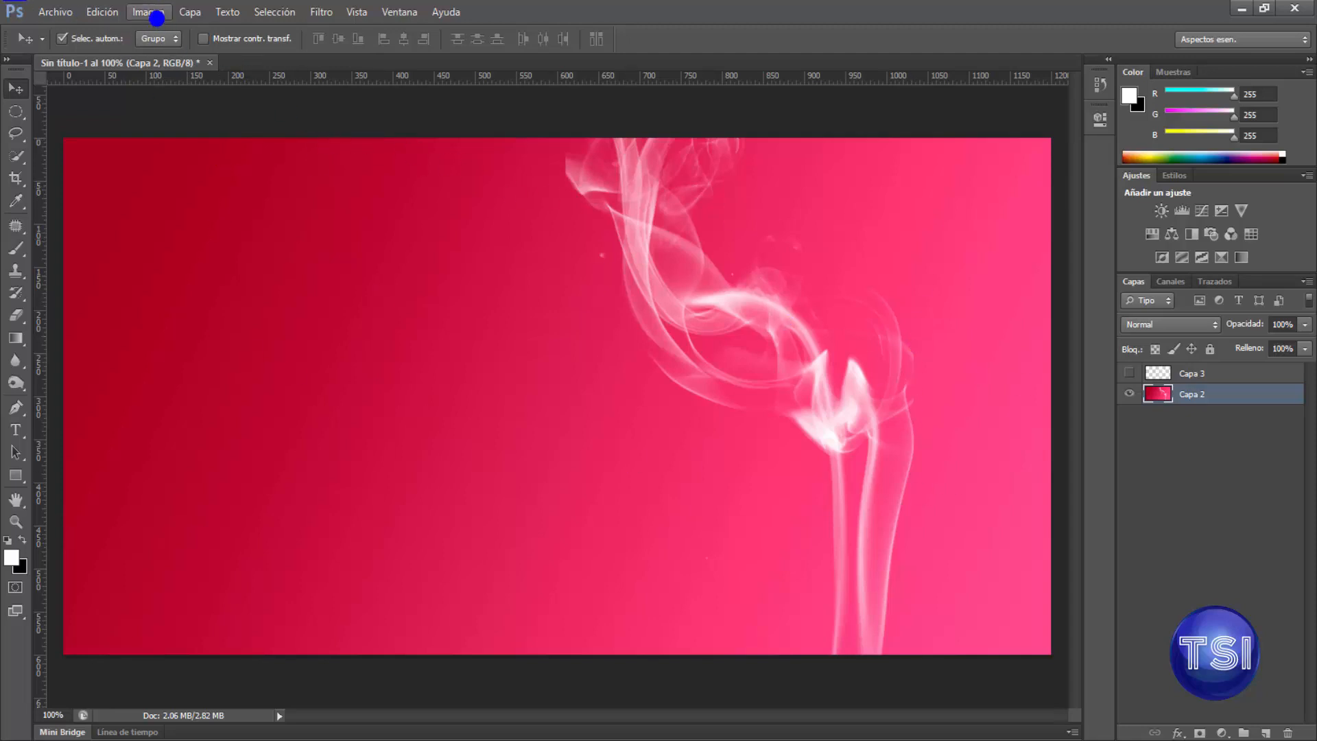
mouse_move(336, 56)
left_click(421, 142)
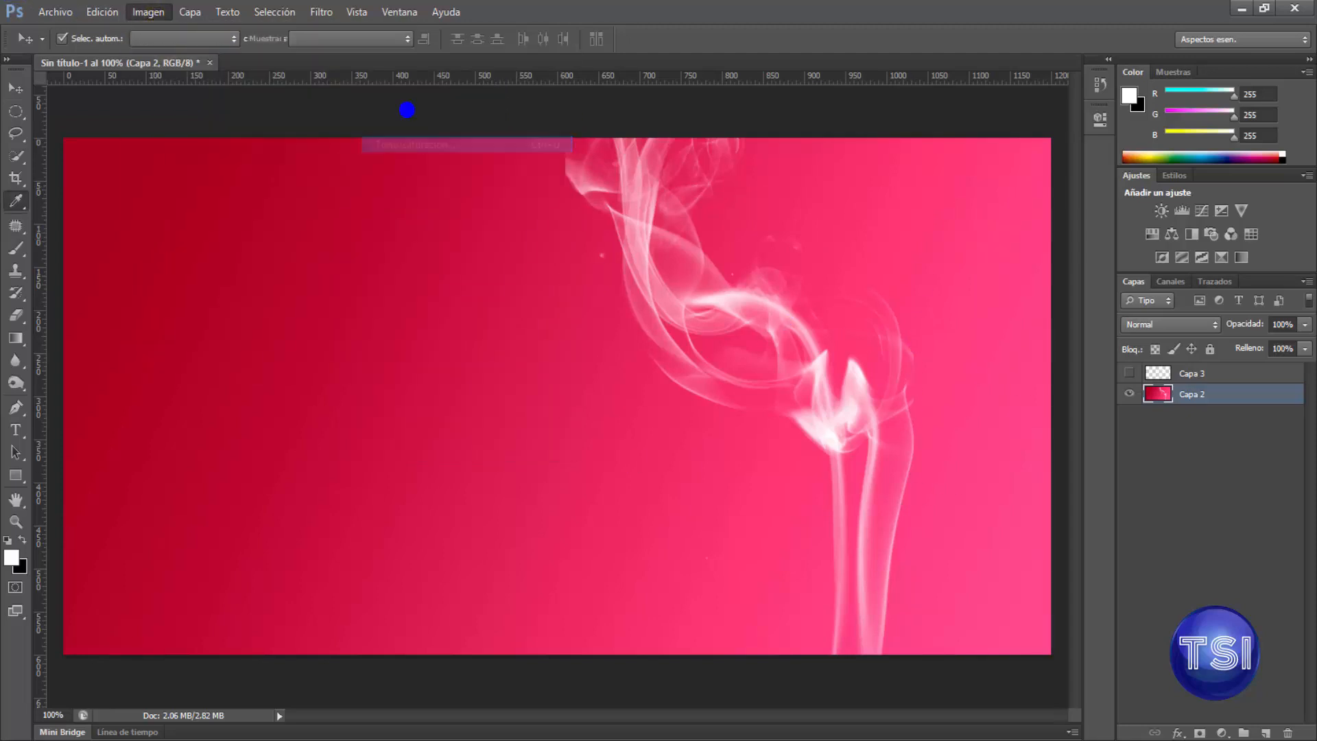
left_click(1187, 285)
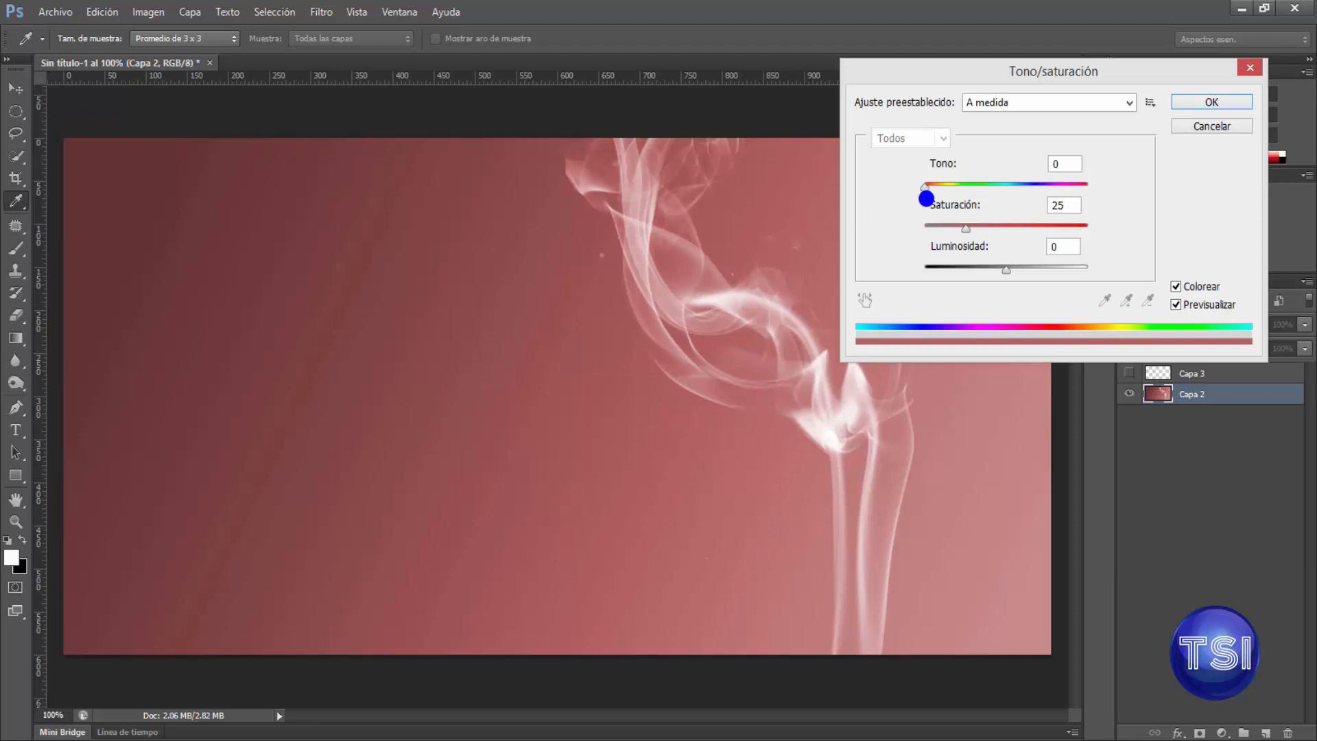
left_click_drag(960, 229, 919, 236)
mouse_move(1007, 273)
left_mouse_down()
mouse_move(985, 279)
mouse_move(1007, 273)
left_mouse_up()
left_click(1196, 131)
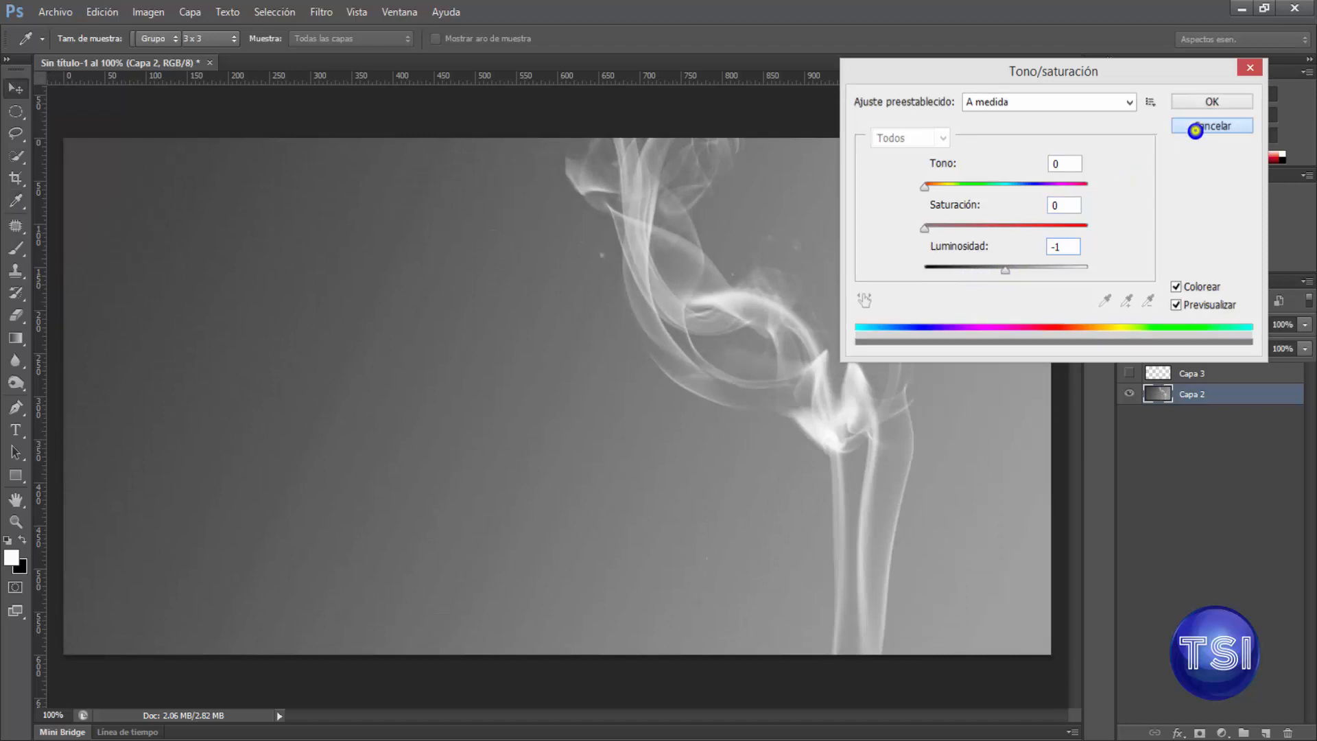
Undo the smoke stamp on the gradient layer and show the separate smoke layer again
key("ctrl+z")
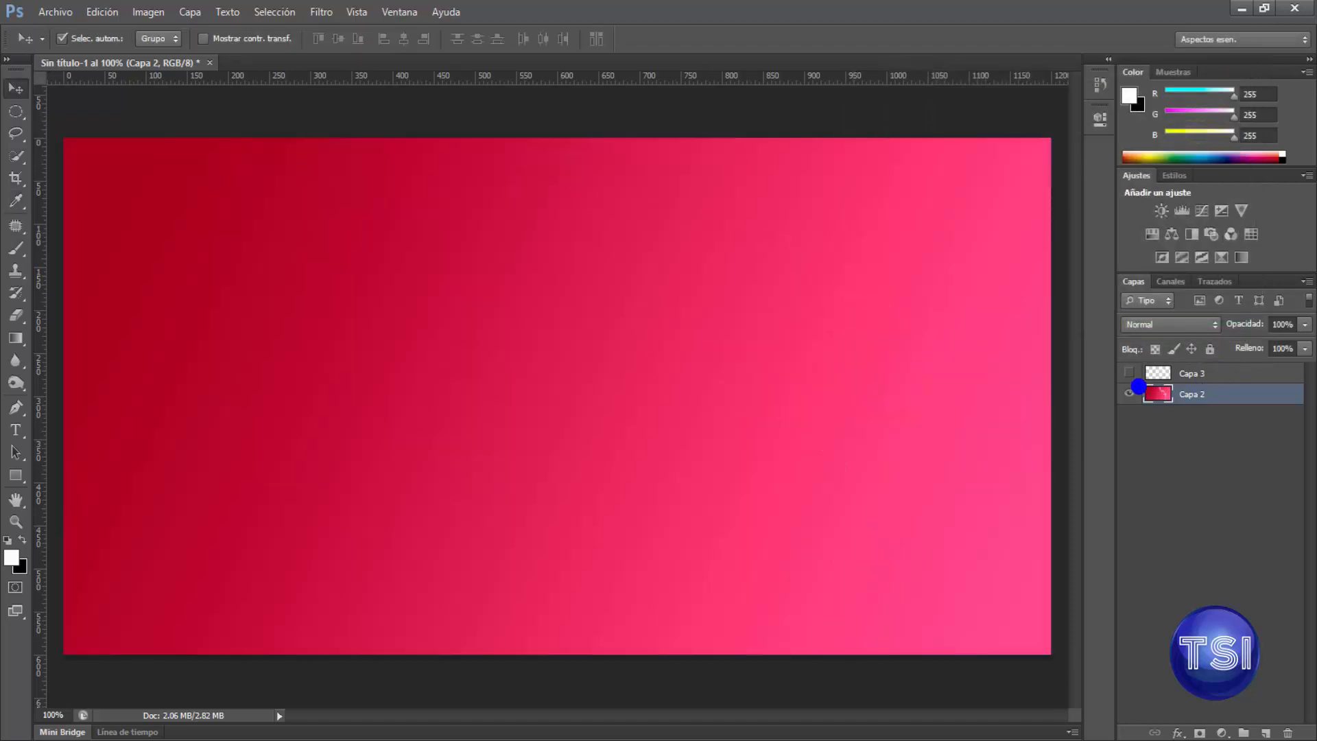
left_click(1129, 372)
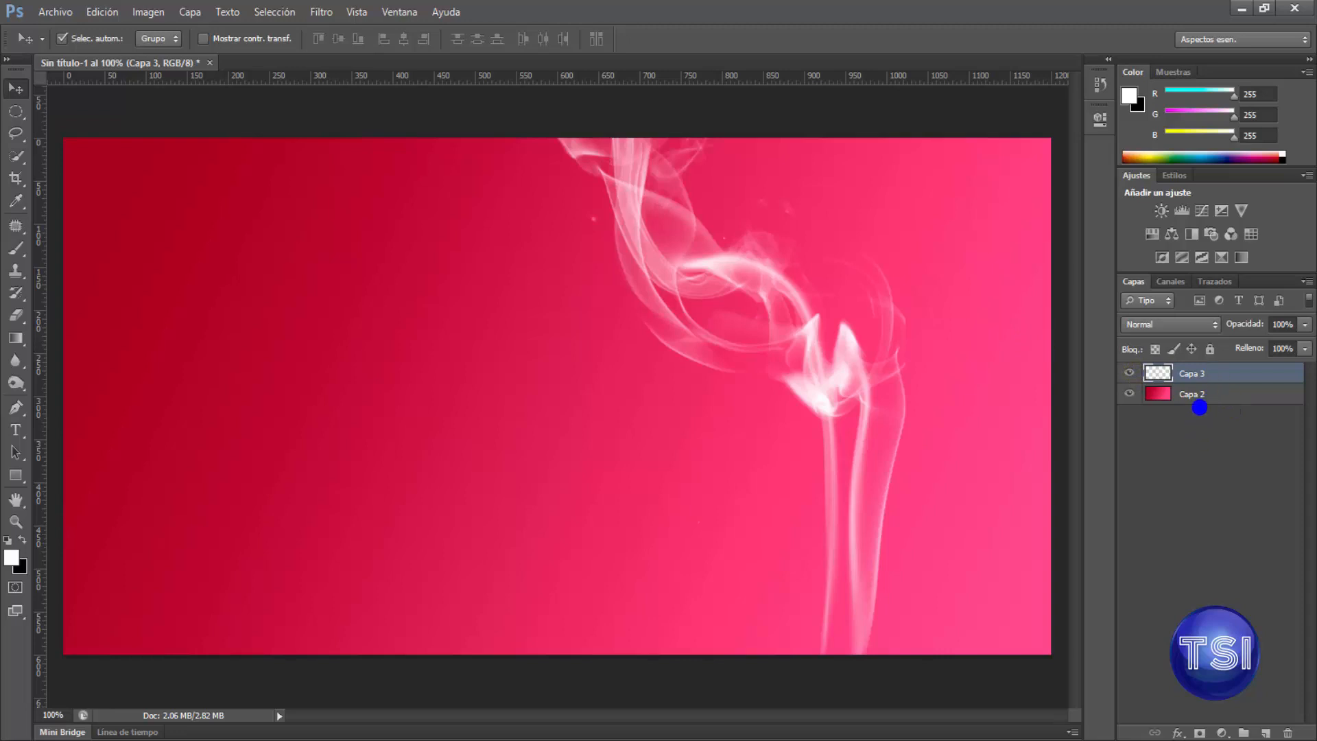
Add an empty layer between the gradient and smoke layers, and move the smoke slightly to the left
left_click(1194, 394)
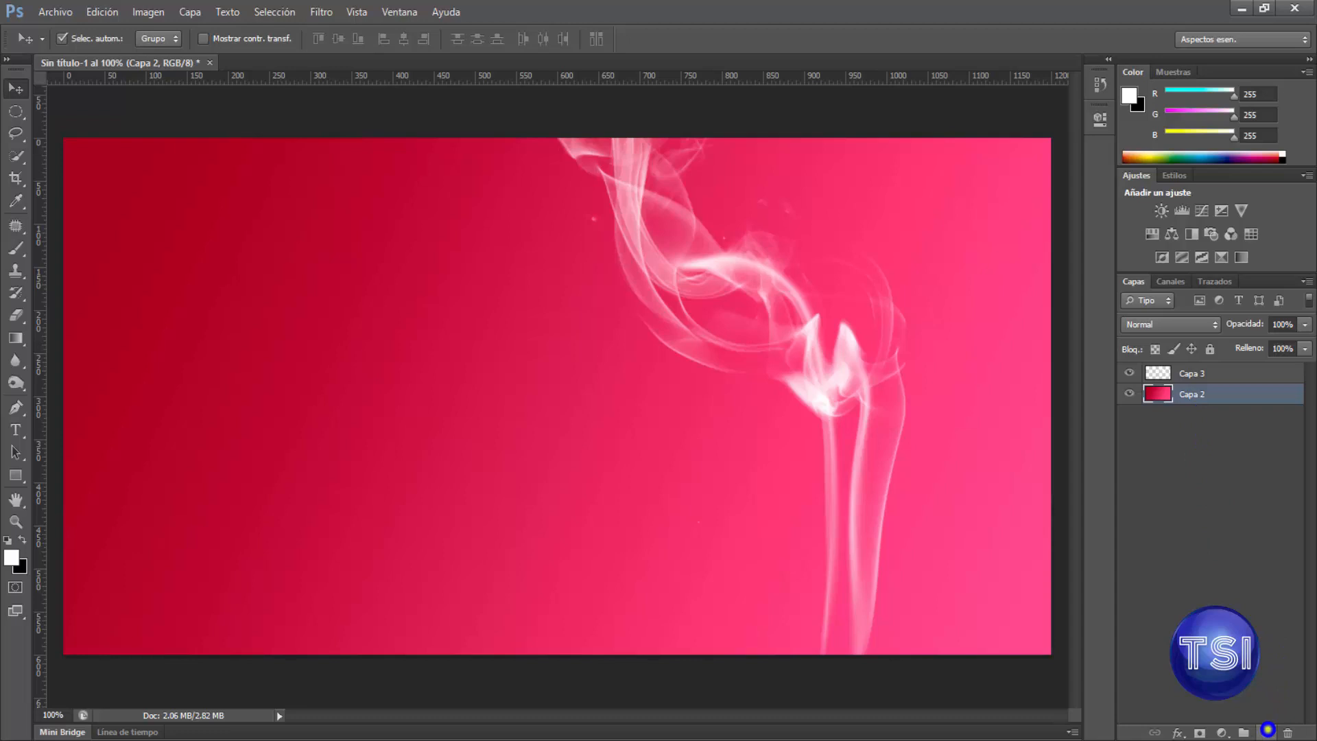
left_click(1267, 732)
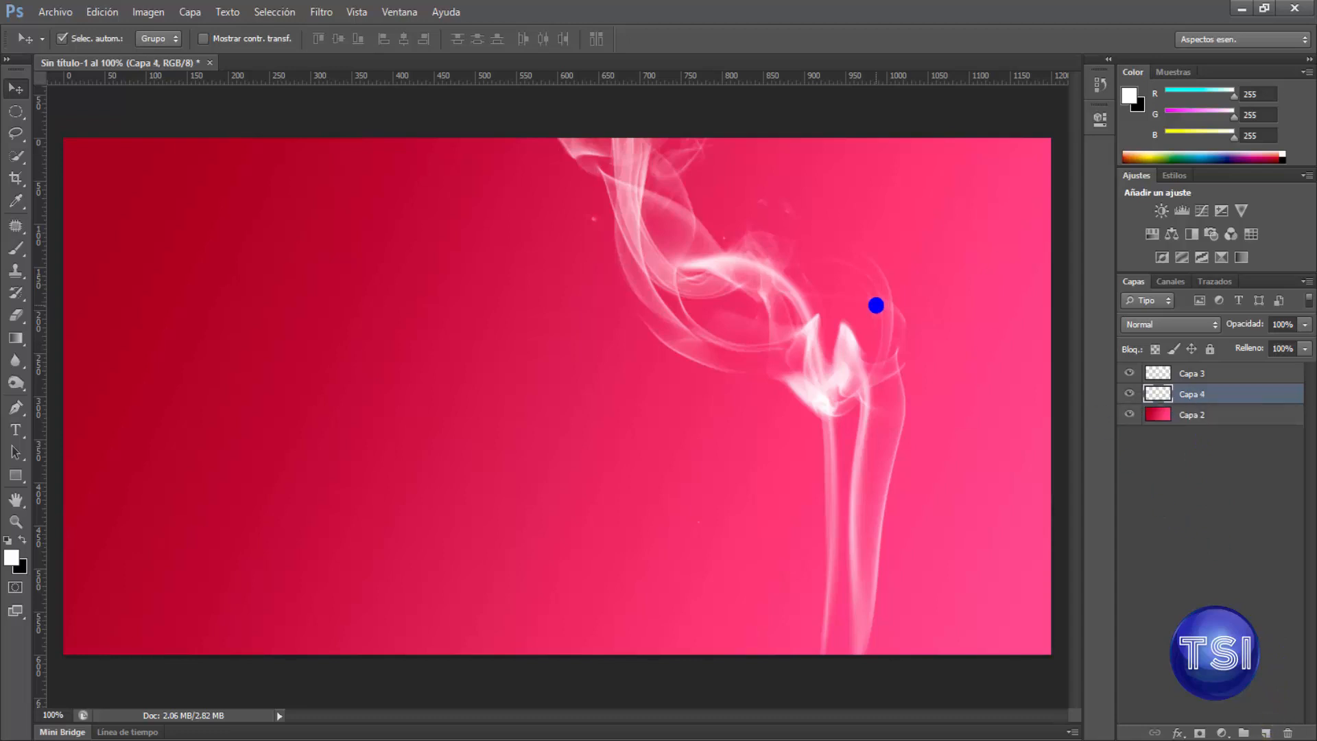
left_click_drag(838, 353, 813, 355)
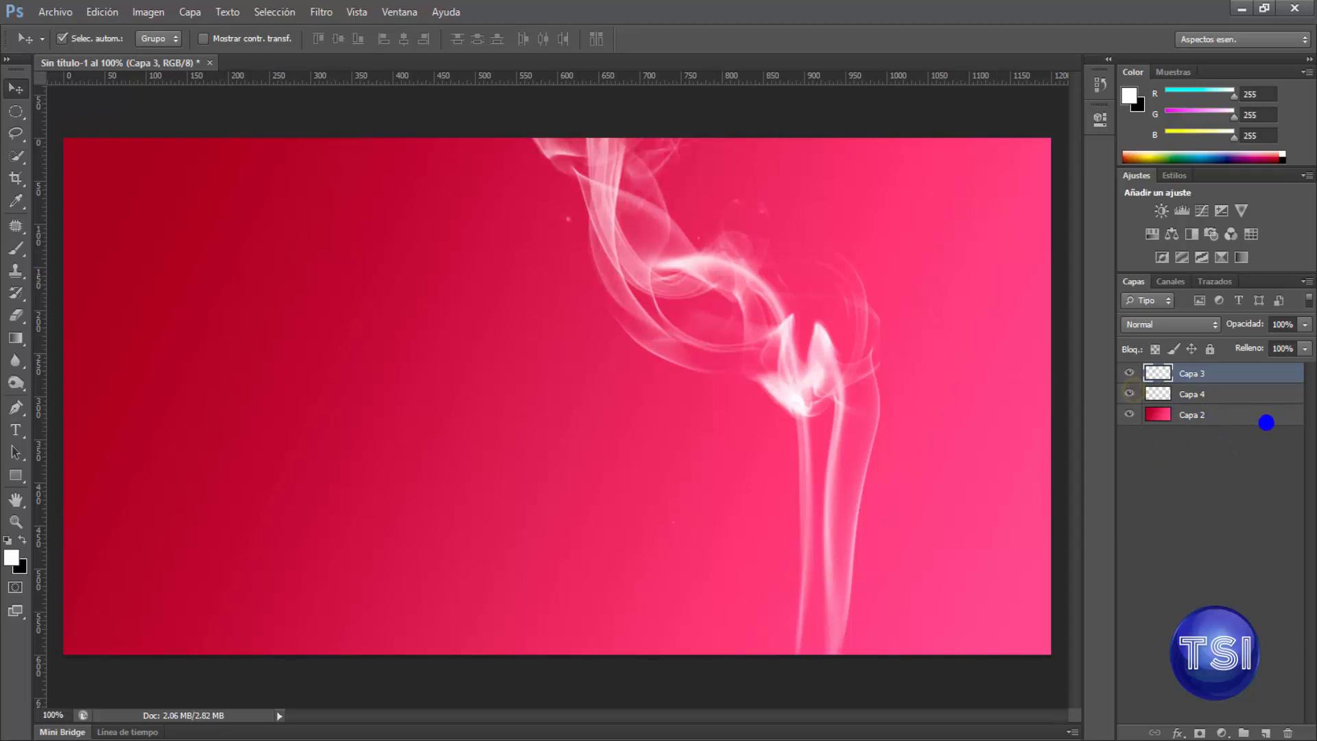
Move the gradient layer to the top of the layer stack, above the smoke and empty layers
left_click(1259, 420)
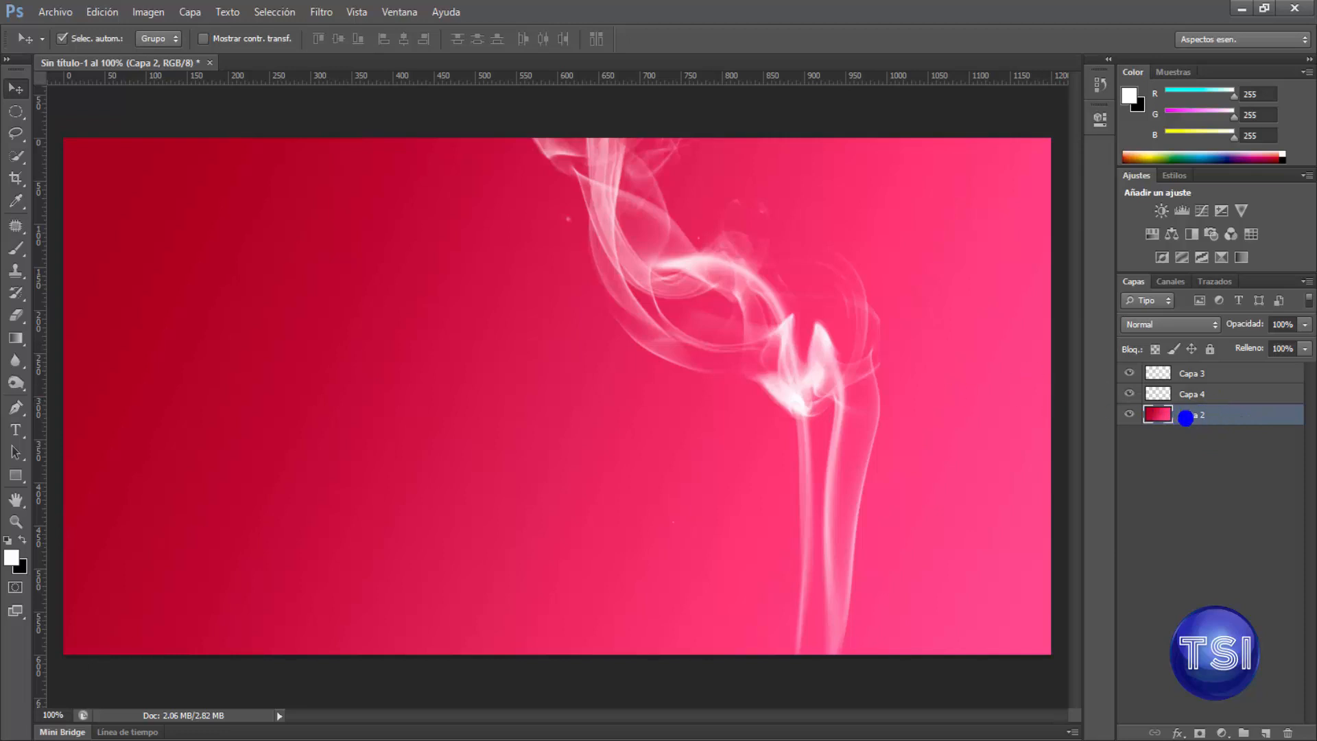
left_click_drag(1191, 417, 1190, 373)
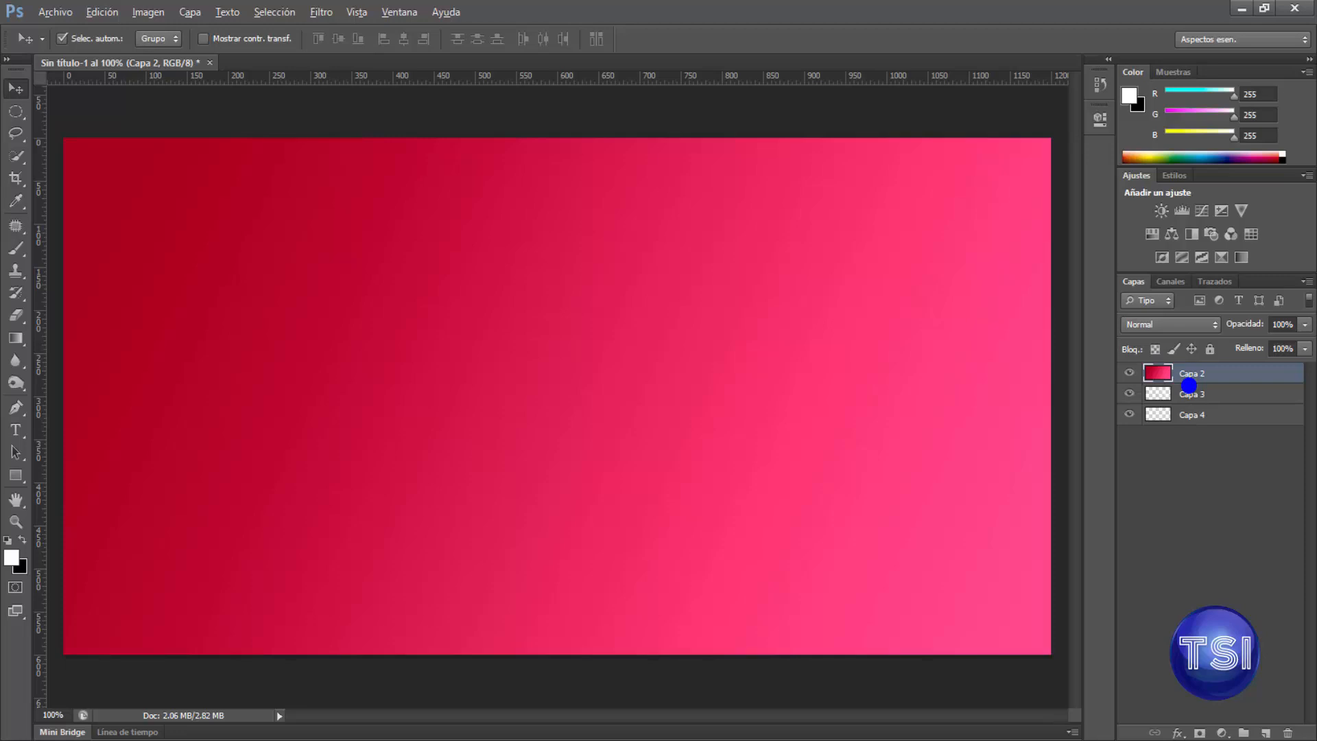
Clip the gradient layer to the smoke layer below it, and fill the empty bottom layer with white using the Paint Bucket
left_click(1189, 385, "alt")
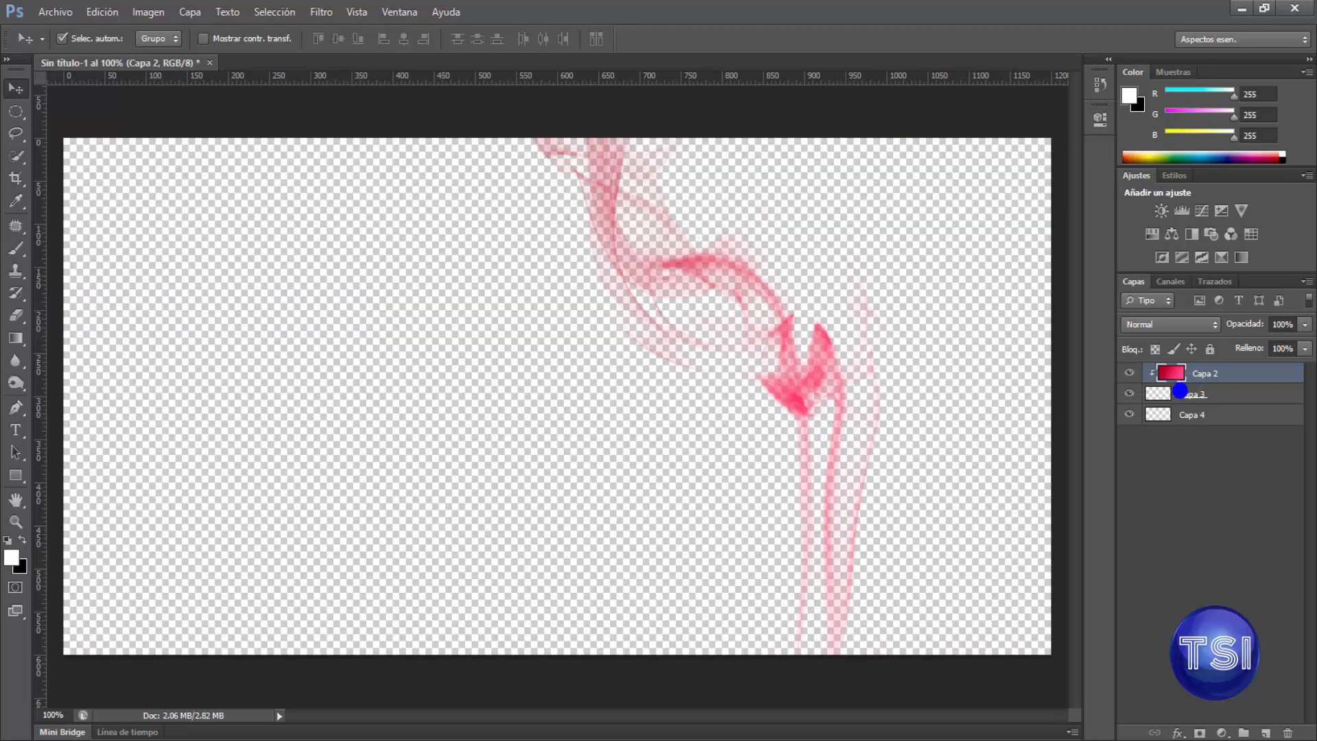
left_click(1190, 417)
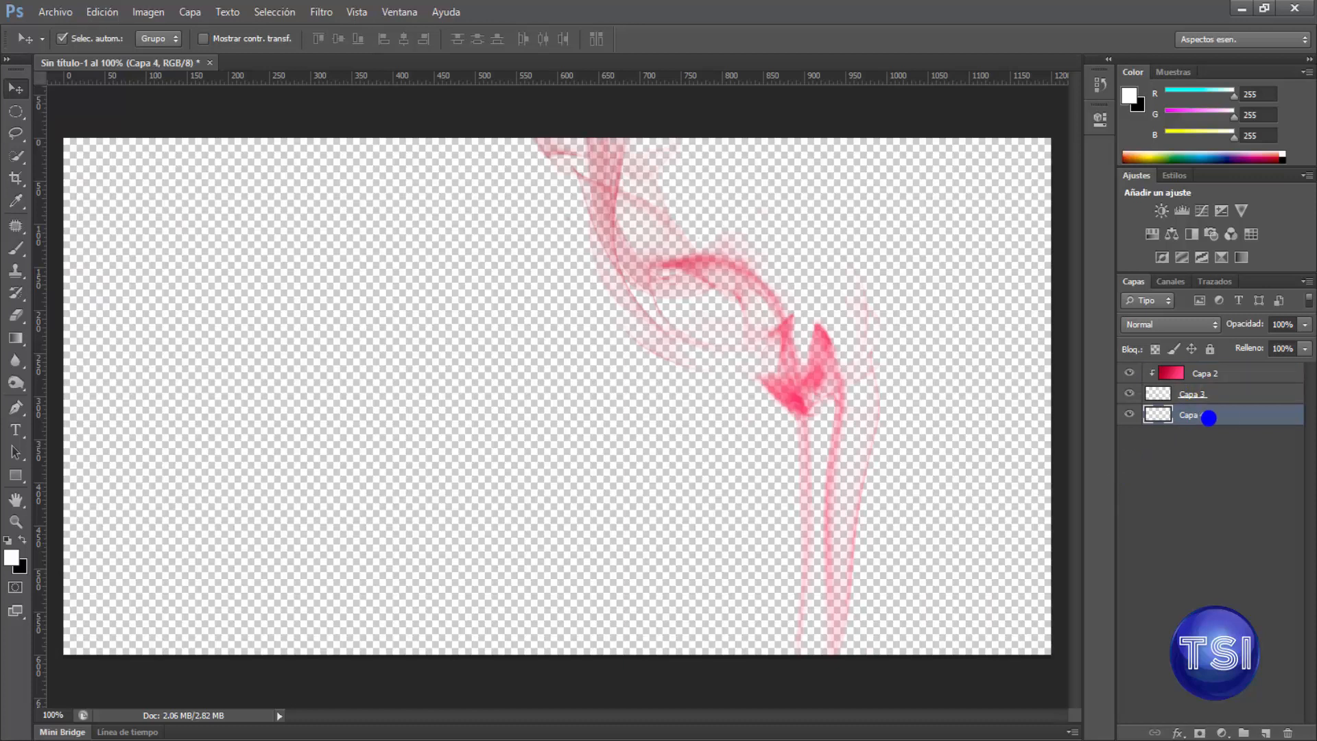
key("g")
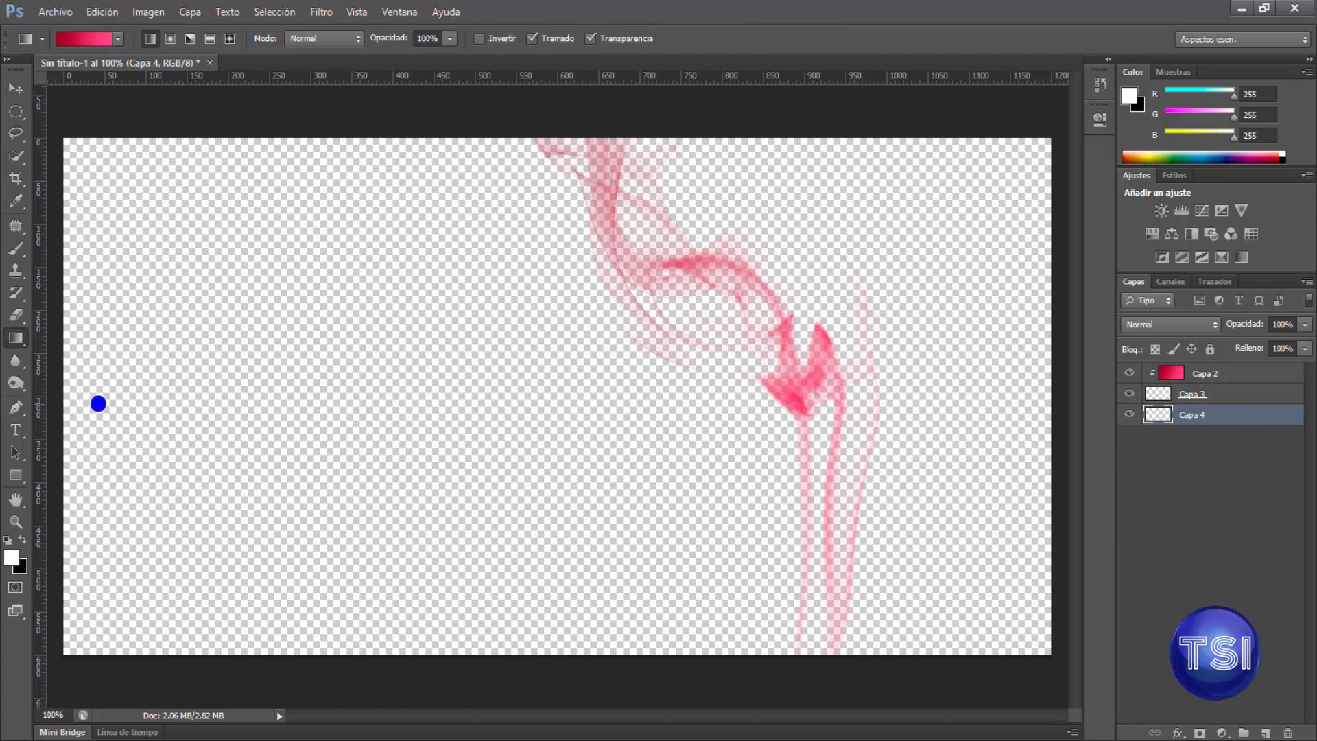
right_click(19, 338)
left_click(53, 350)
left_click(322, 482)
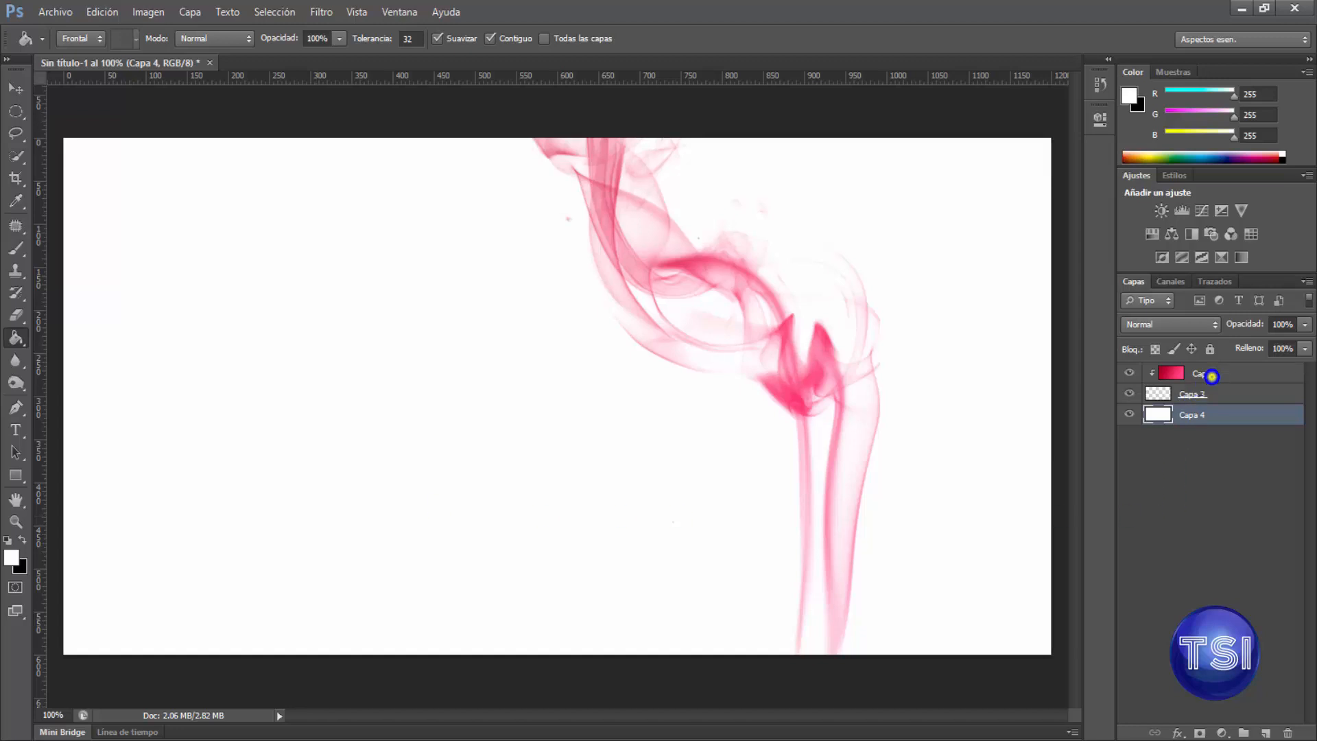
Shift the clipped gradient layer slightly to the left with Free Transform, to X 586 px
left_click(1208, 375)
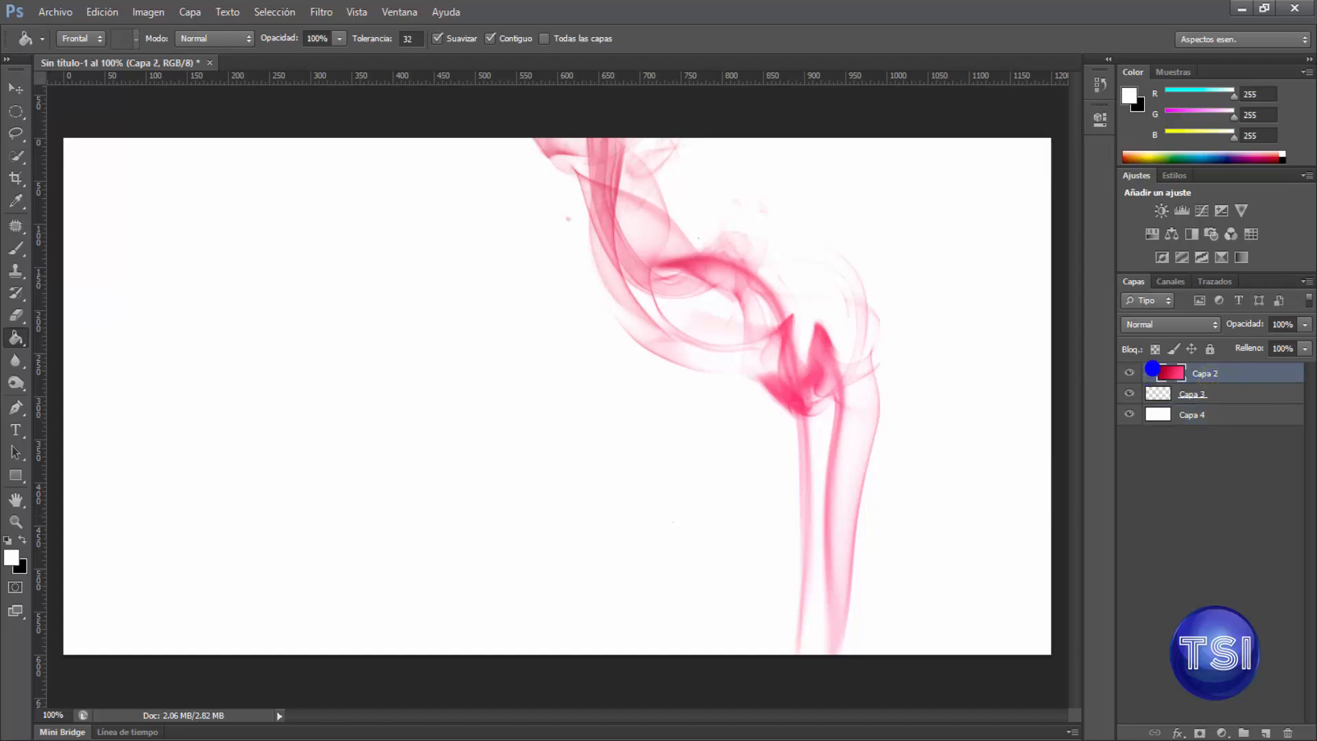
key("ctrl+alt+g")
left_click(1157, 388)
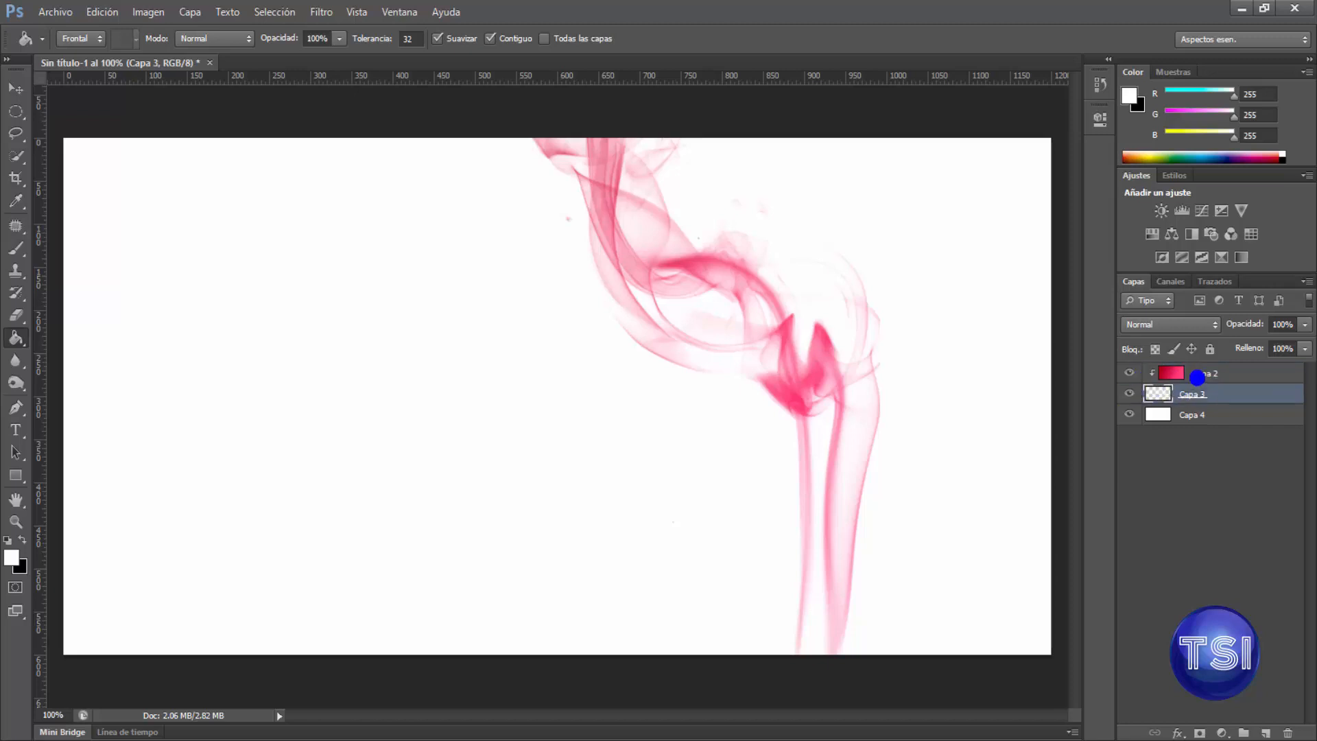
left_click(1211, 373)
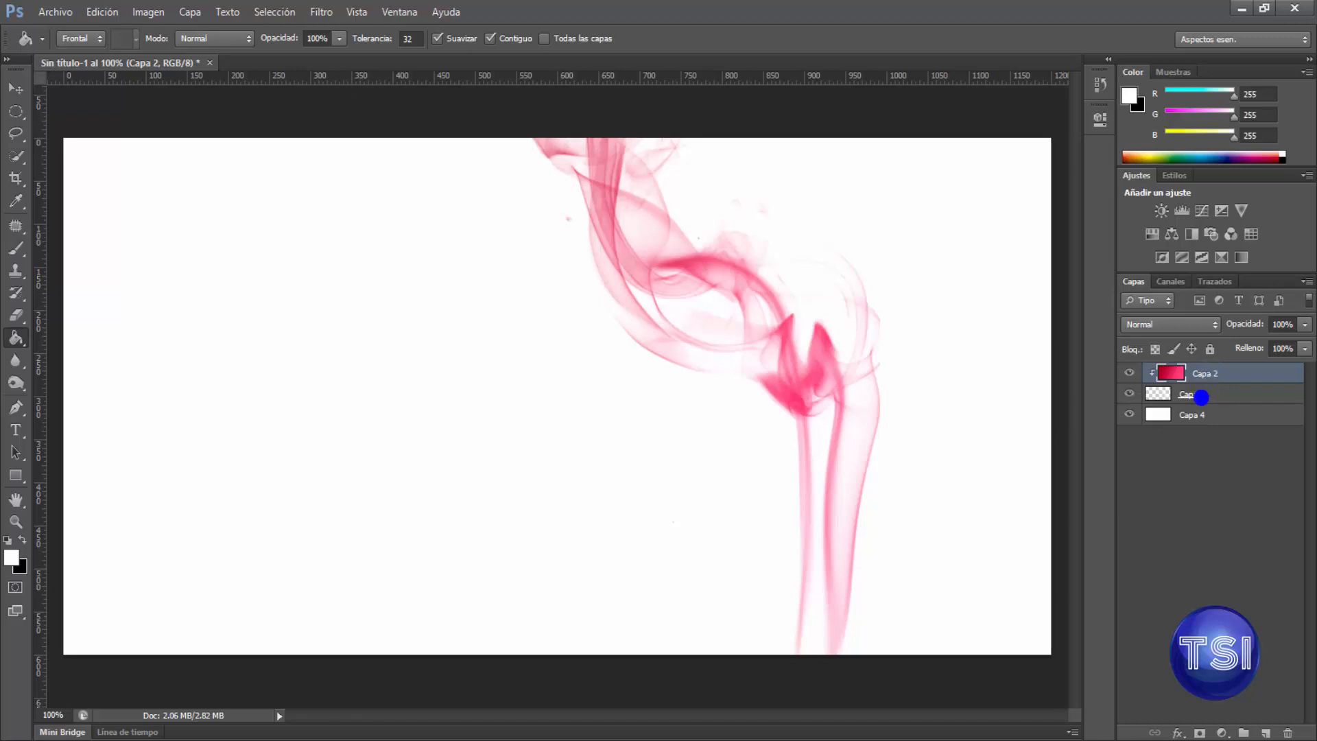
key("ctrl+t")
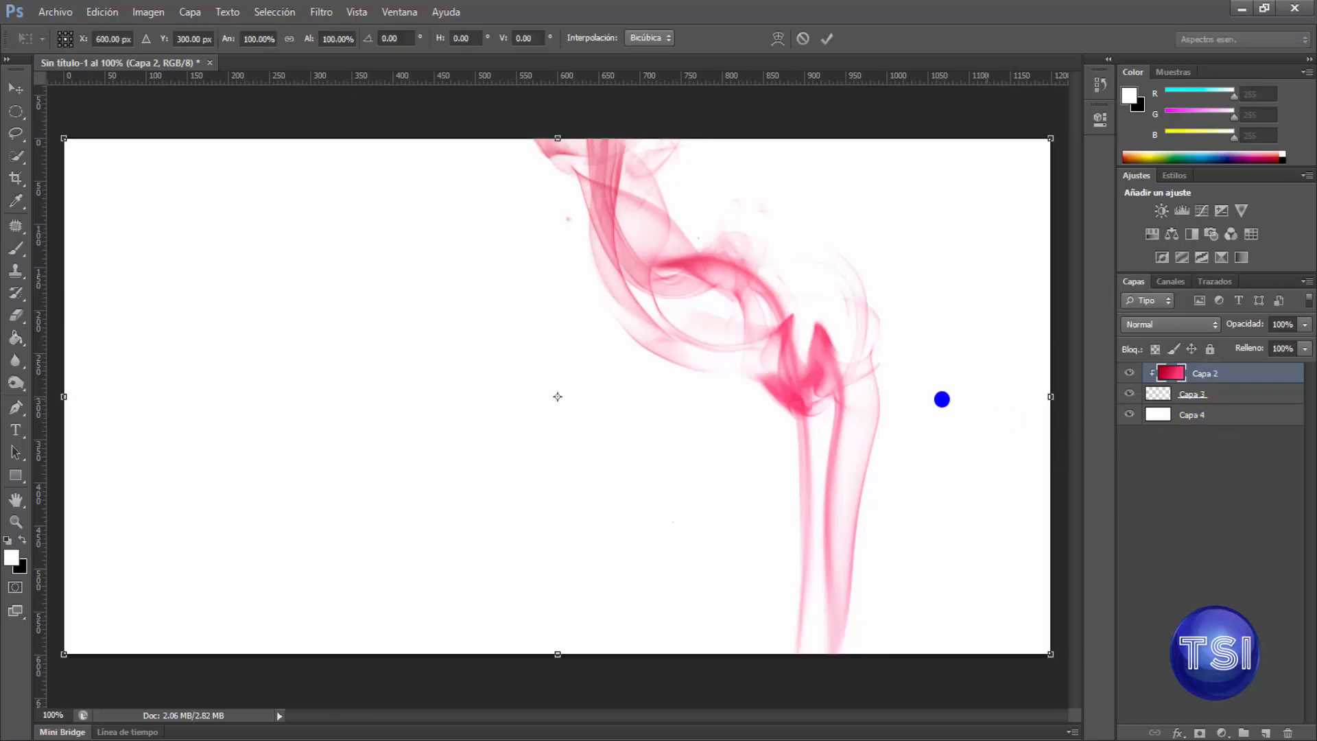
left_click_drag(901, 366, 764, 376)
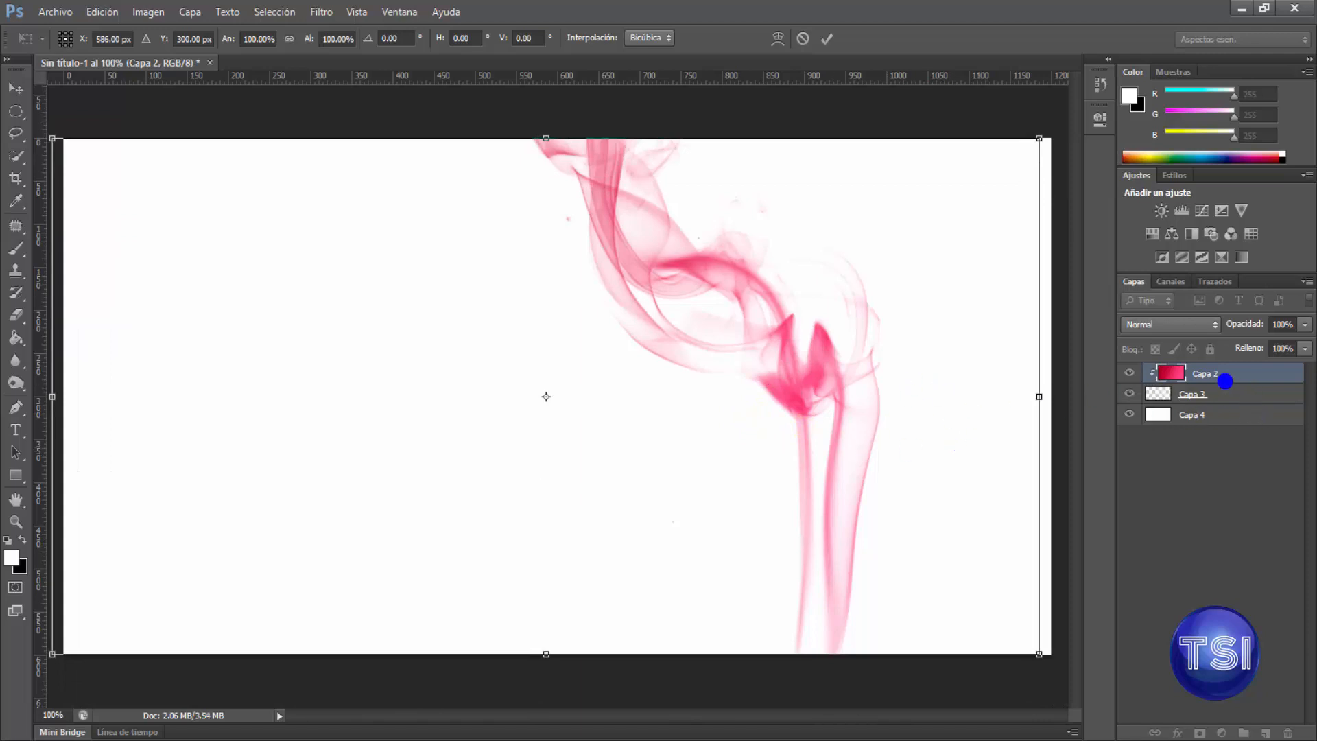
key("Return")
Swap the foreground colour to black and fill the bottom layer with it
left_click(1206, 415)
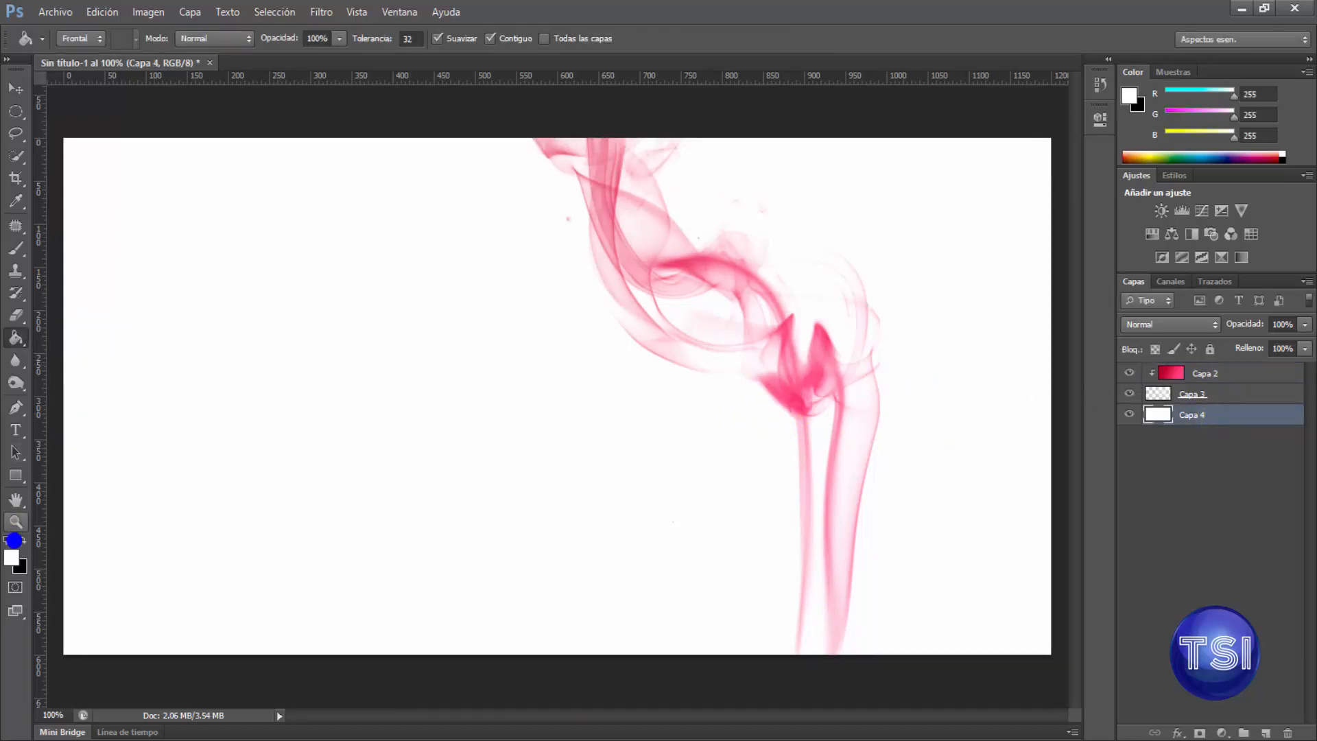
left_click(24, 345)
left_click(7, 541)
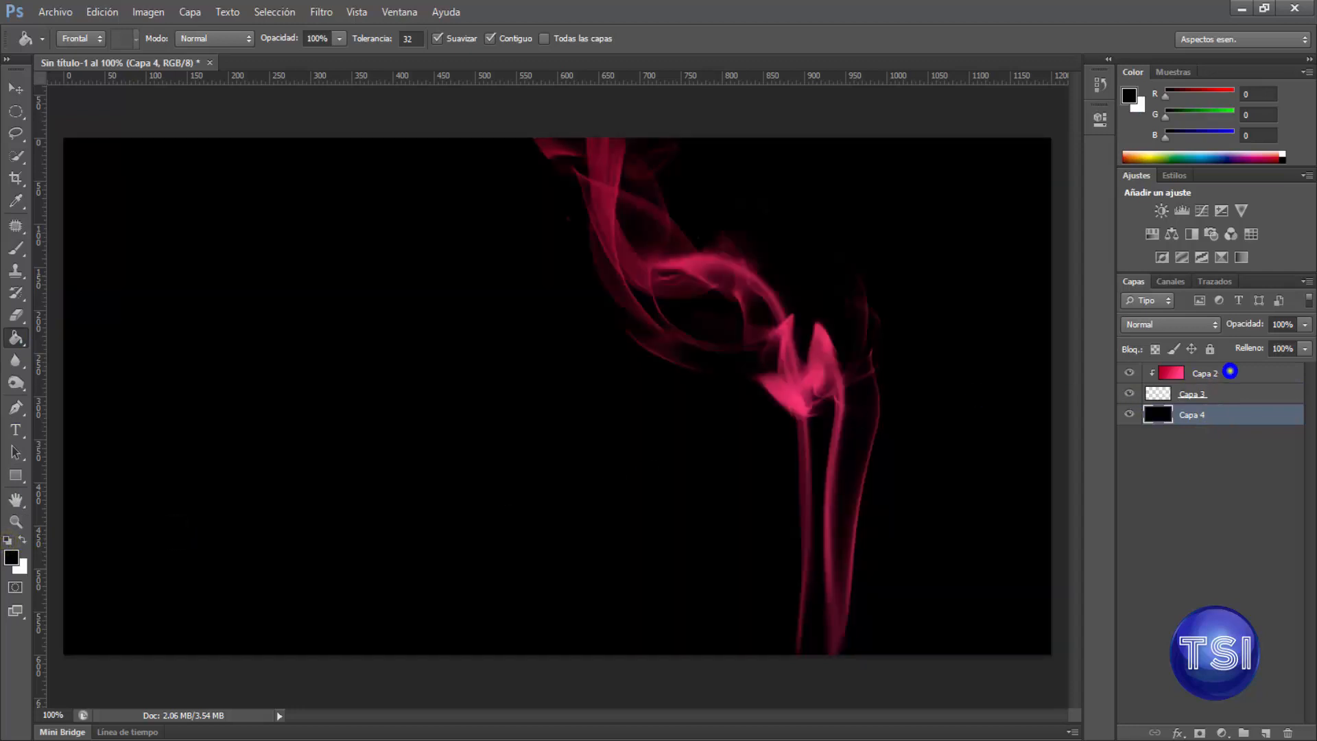
Shrink the clipped gradient layer with Free Transform and place it over the middle of the smoke, leaving both smoke ends uncovered
left_click(1228, 371)
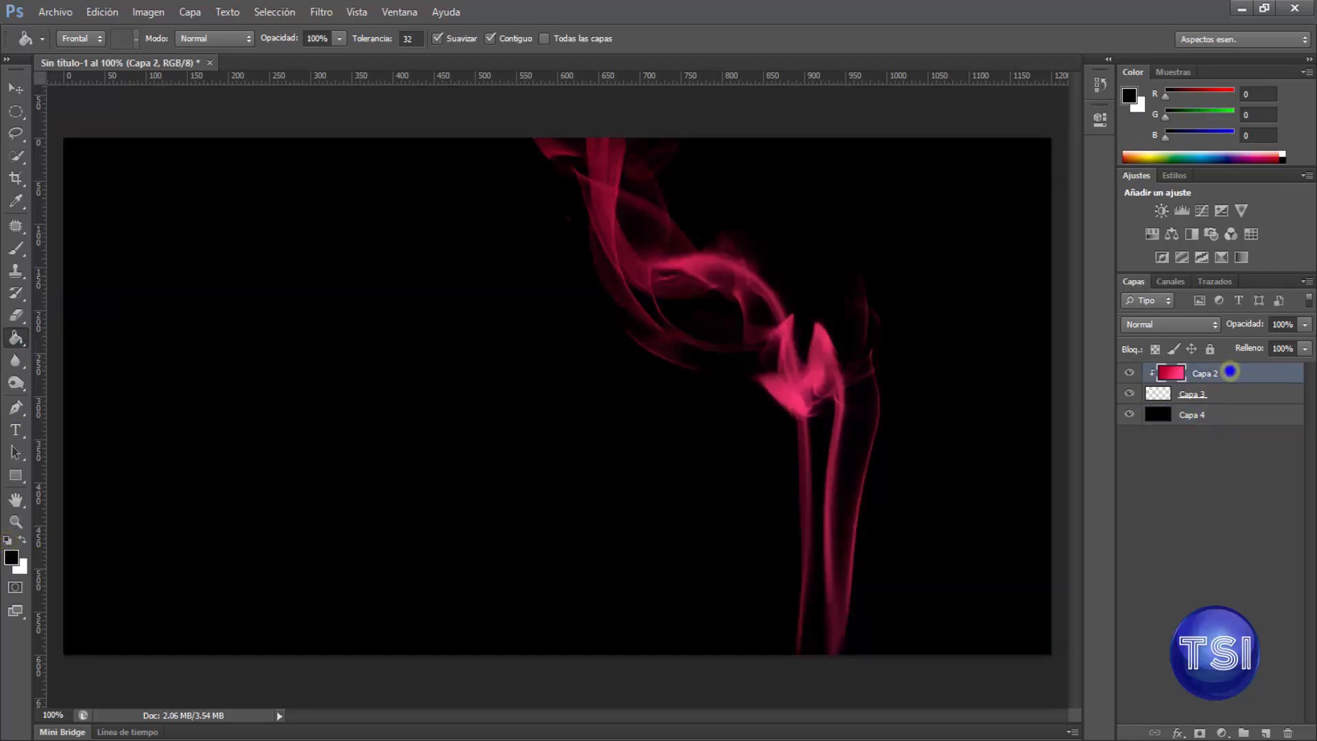
key("ctrl+t")
left_click_drag(923, 387, 939, 515)
left_click_drag(961, 640, 938, 418)
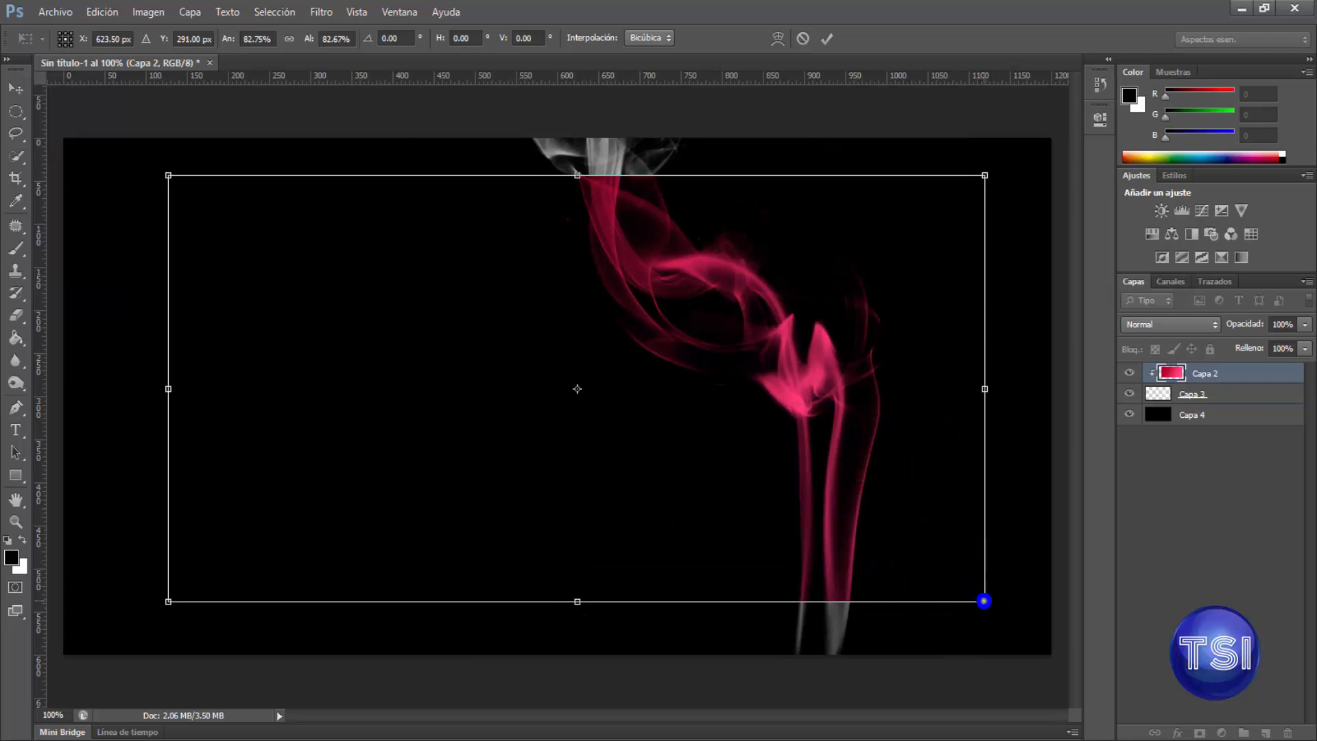
left_click_drag(984, 601, 821, 461)
left_click_drag(773, 397, 899, 426)
key("Return")
Activate the Move tool with the gradient layer selected, and minimize the program window to show the desktop
key("g")
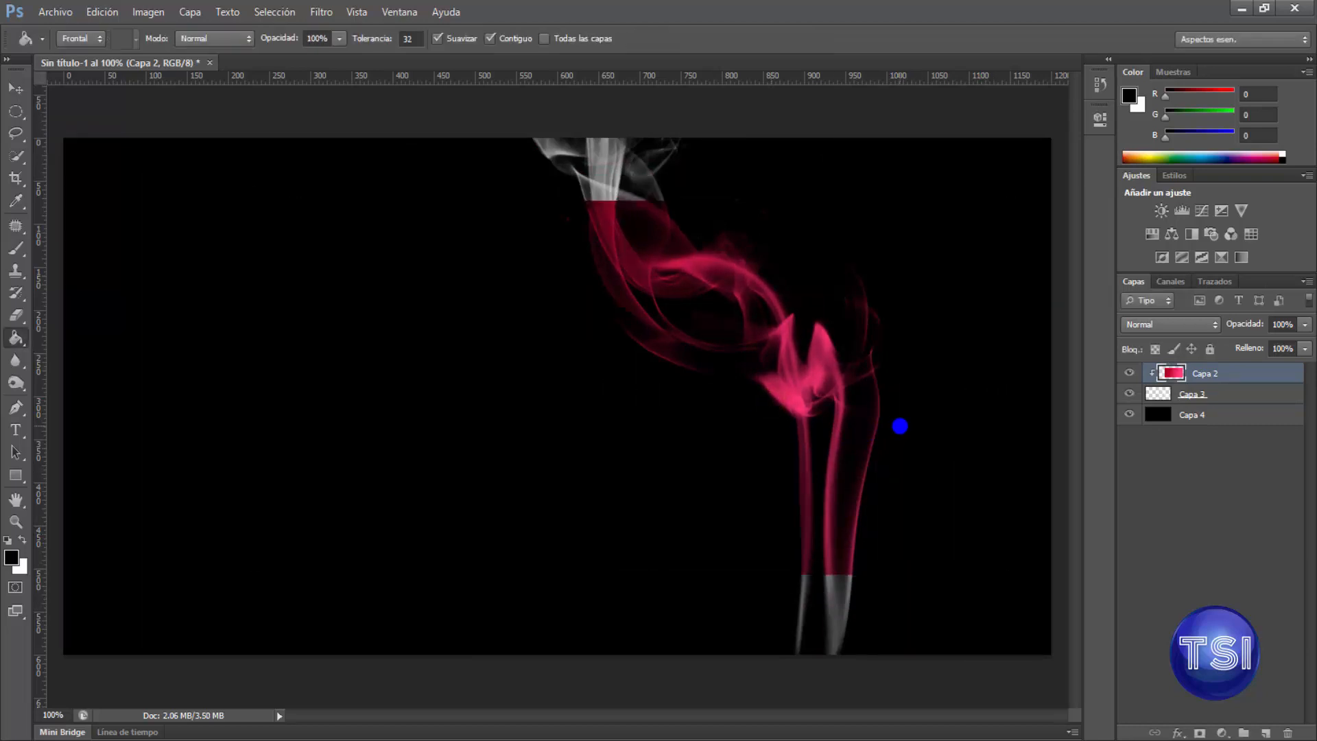
key("v")
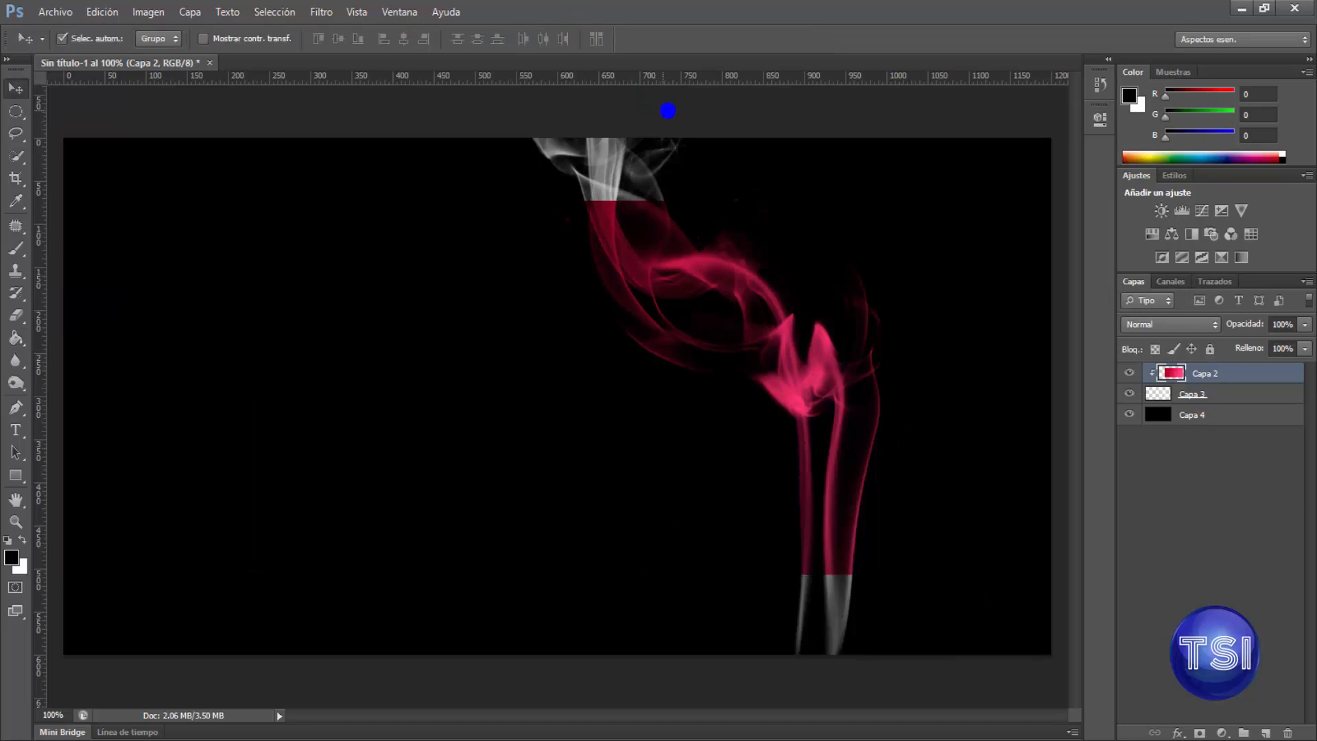
left_click(680, 112)
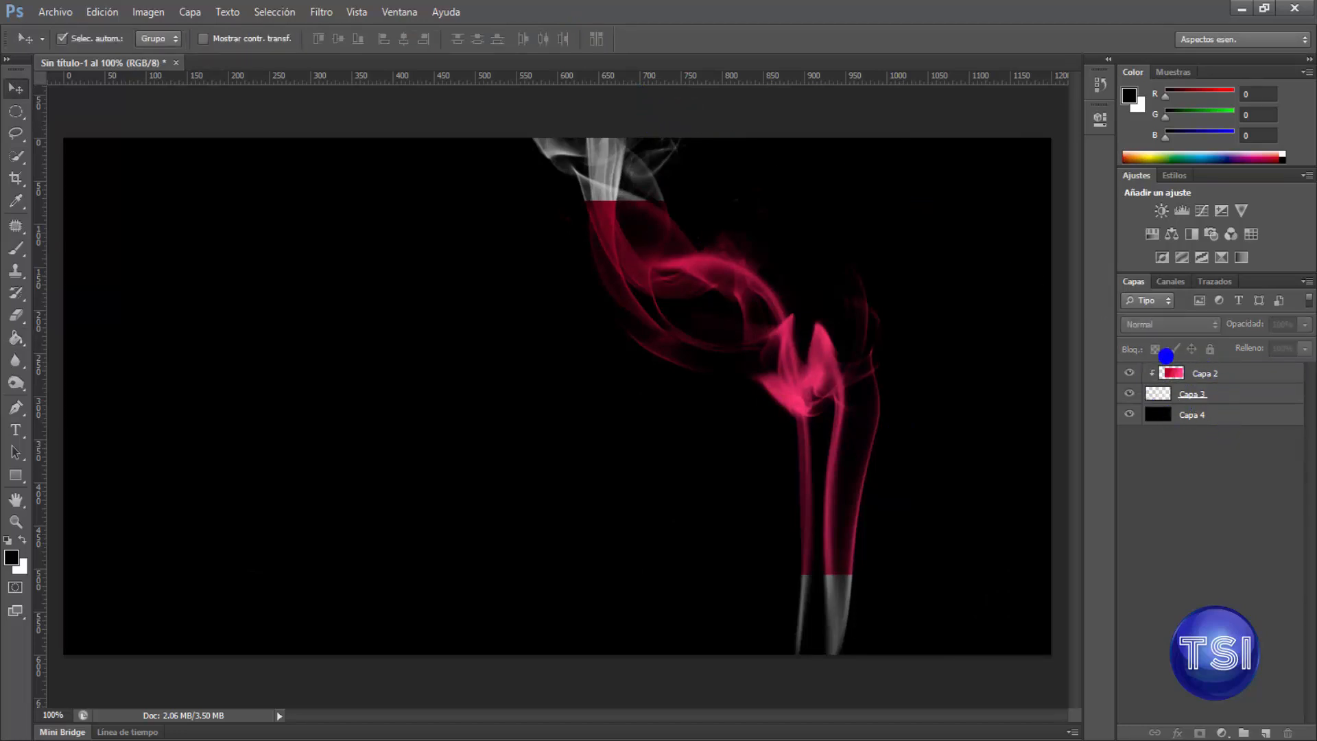
left_click(1255, 378)
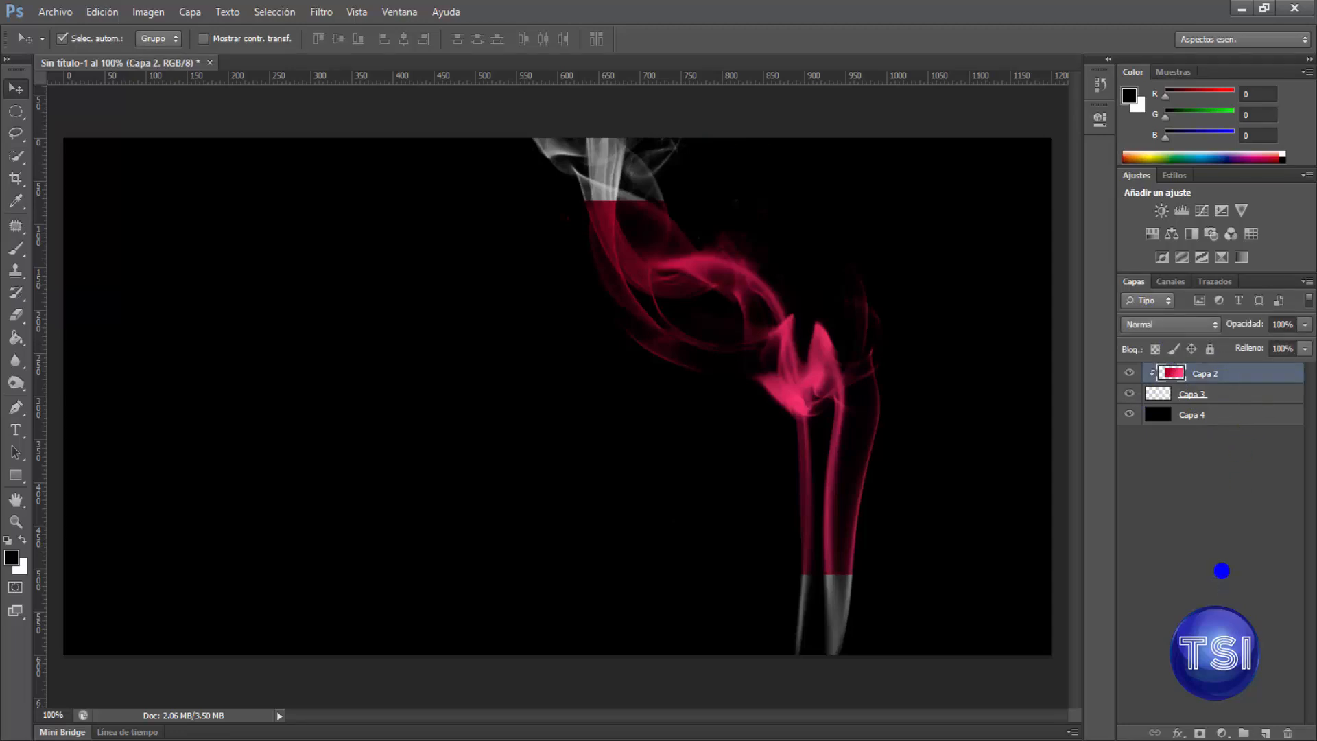
left_click(1243, 7)
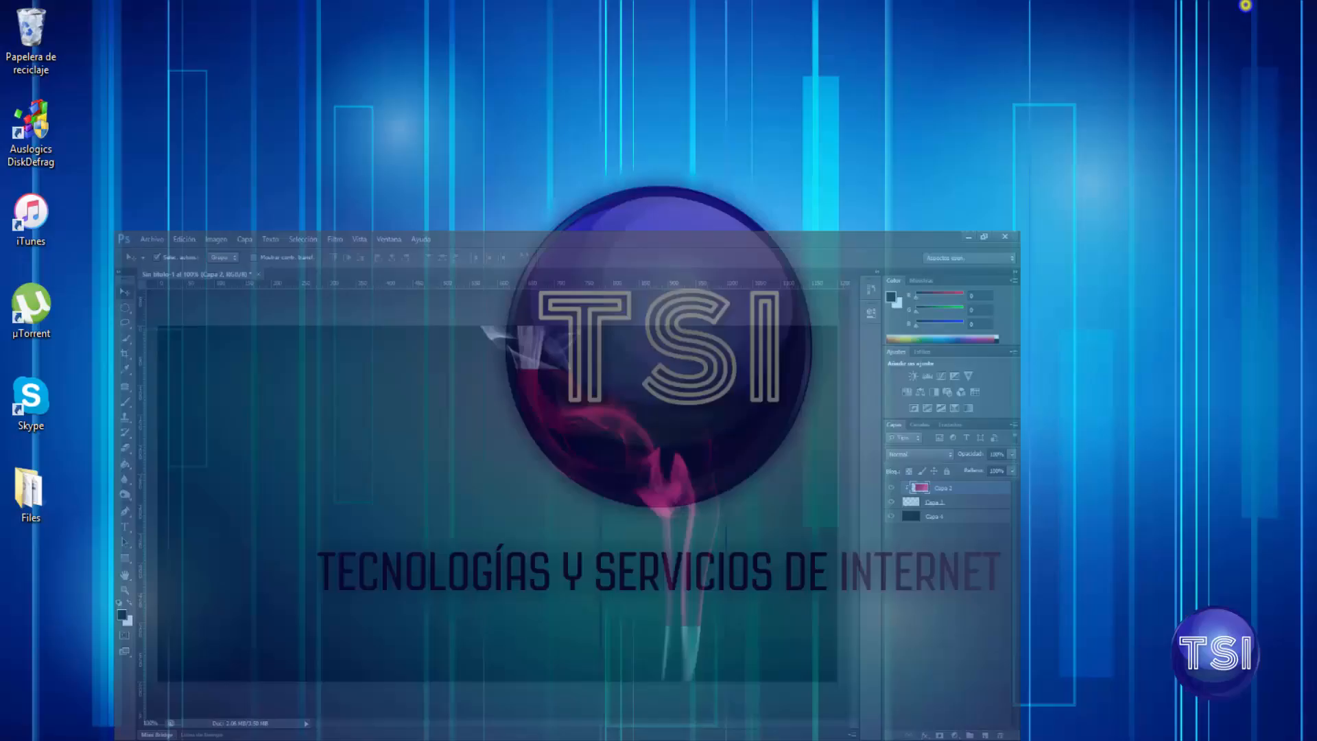